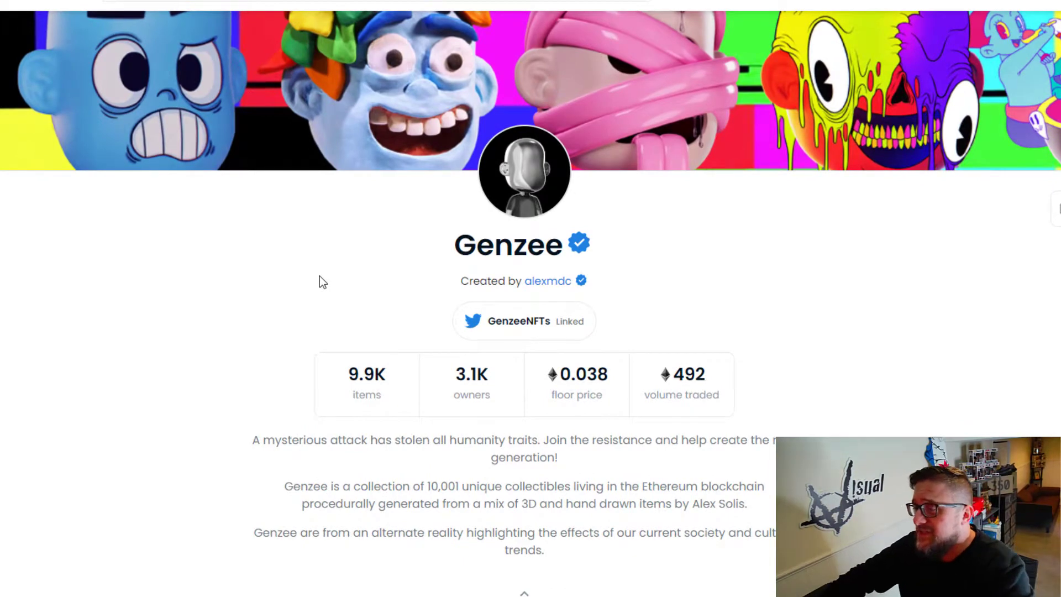
{"action": "scroll", "coordinate": [320, 279], "scroll_direction": "down", "scroll_amount": 2}
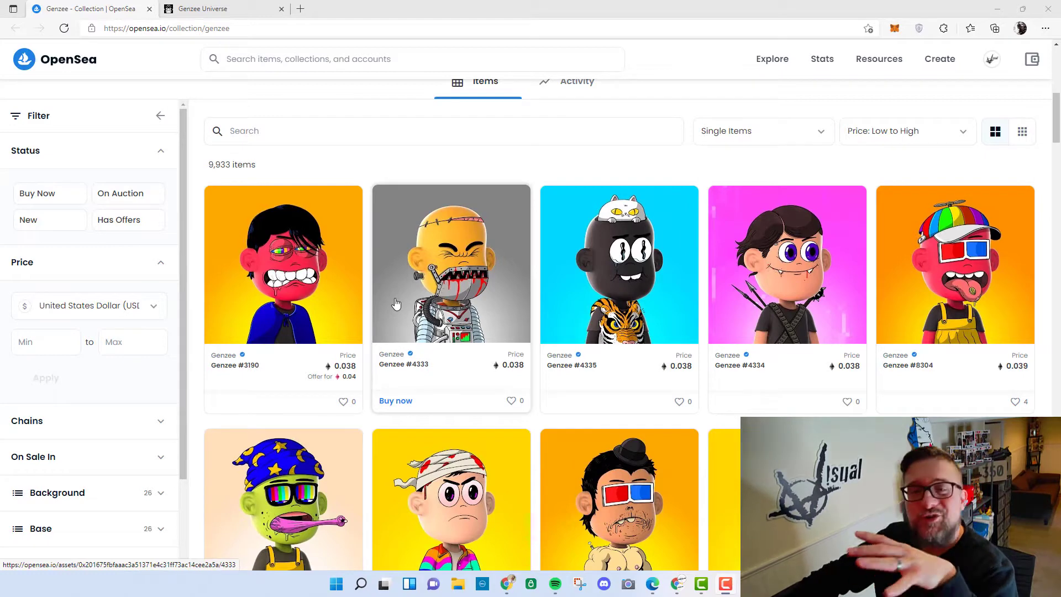
{"action": "scroll", "coordinate": [424, 318], "scroll_direction": "down", "scroll_amount": 1}
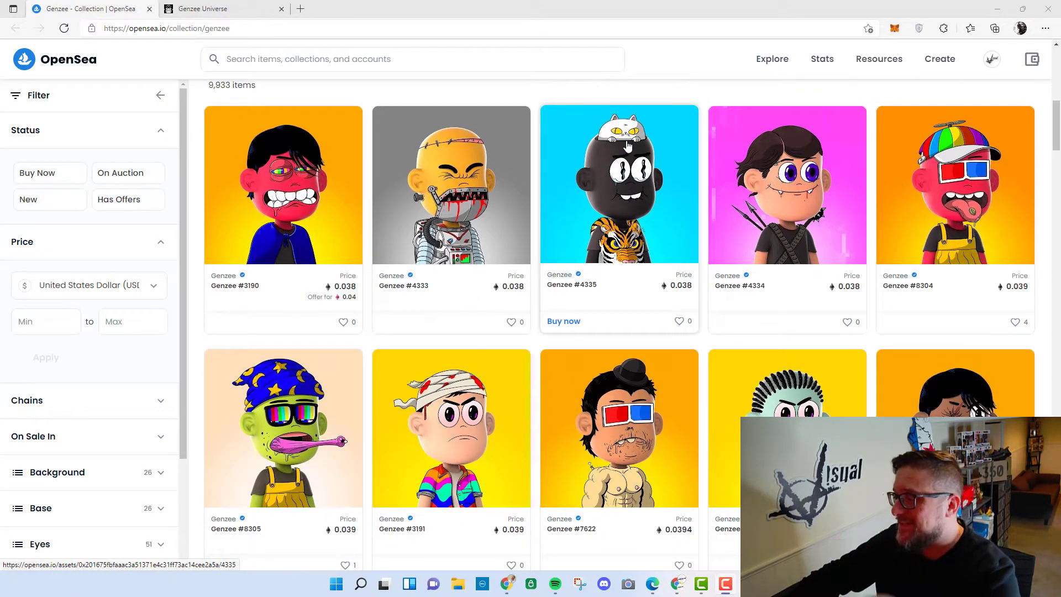
{"action": "scroll", "coordinate": [652, 265], "scroll_direction": "down", "scroll_amount": 1}
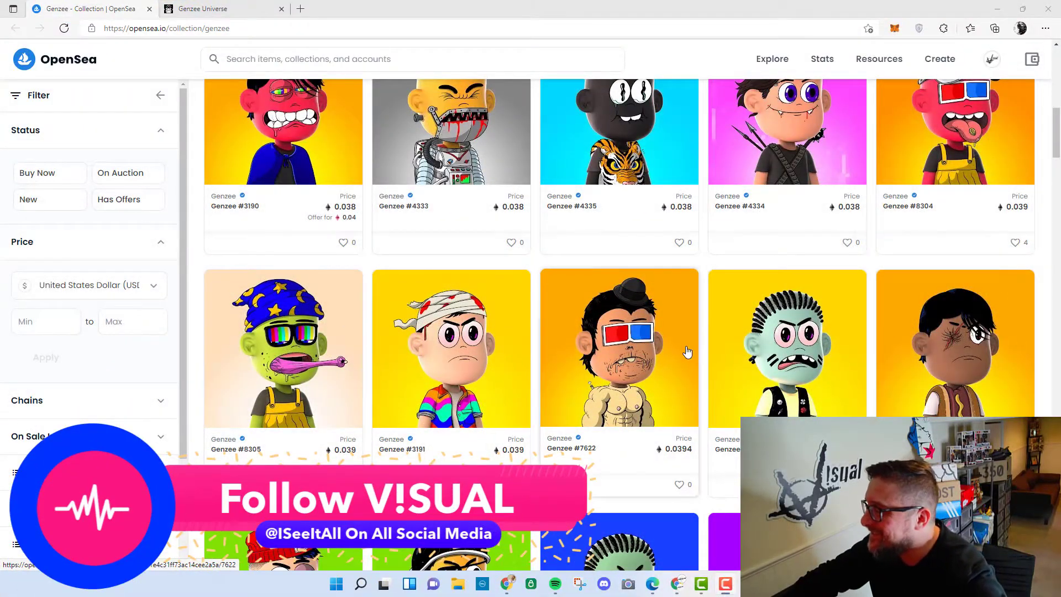
{"action": "scroll", "coordinate": [705, 355], "scroll_direction": "down", "scroll_amount": 1}
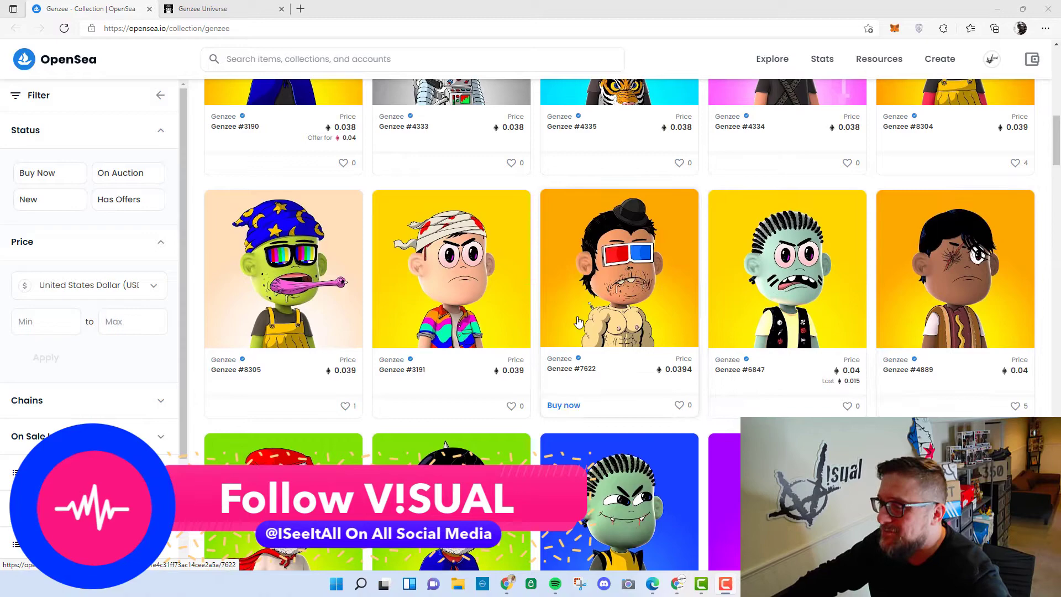
{"action": "scroll", "coordinate": [446, 249], "scroll_direction": "down", "scroll_amount": 2}
{"action": "scroll", "coordinate": [445, 252], "scroll_direction": "down", "scroll_amount": 2}
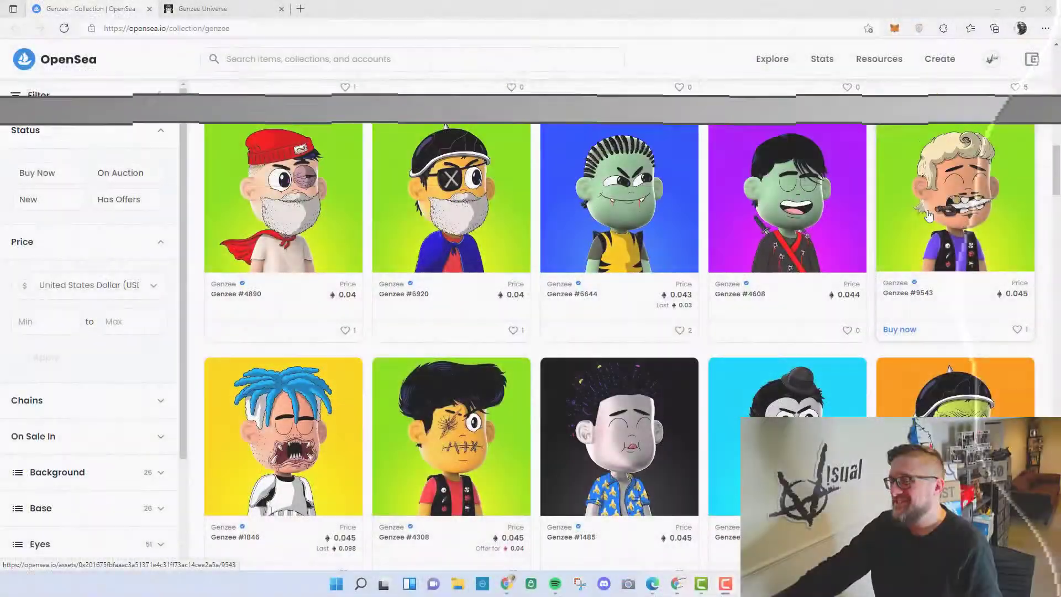
{"action": "scroll", "coordinate": [896, 199], "scroll_direction": "down", "scroll_amount": 1}
{"action": "scroll", "coordinate": [927, 218], "scroll_direction": "down", "scroll_amount": 1}
{"action": "scroll", "coordinate": [367, 207], "scroll_direction": "down", "scroll_amount": 1}
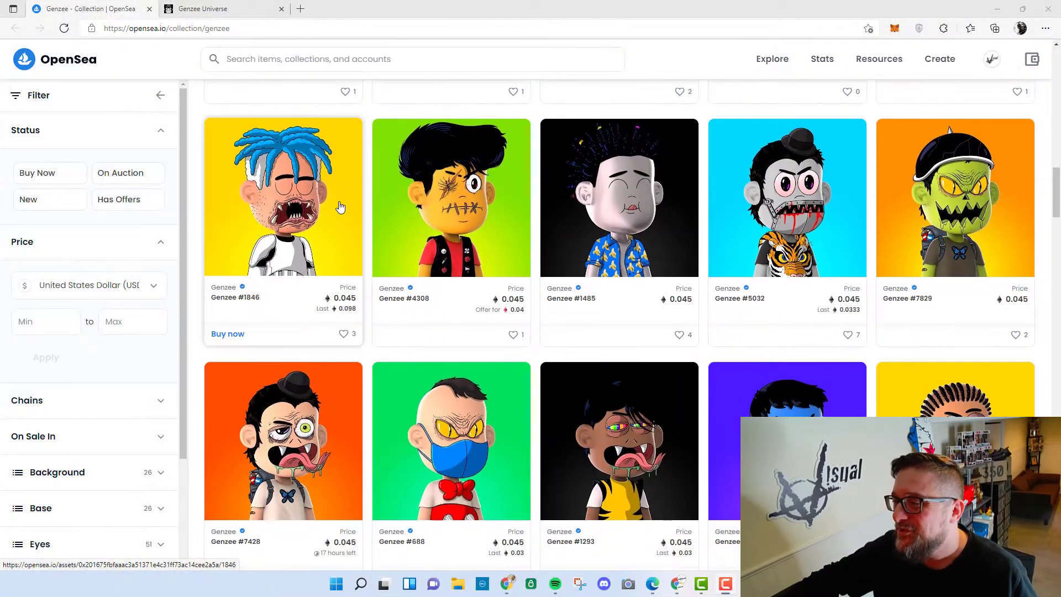
{"action": "scroll", "coordinate": [338, 205], "scroll_direction": "down", "scroll_amount": 1}
{"action": "scroll", "coordinate": [338, 205], "scroll_direction": "down", "scroll_amount": 2}
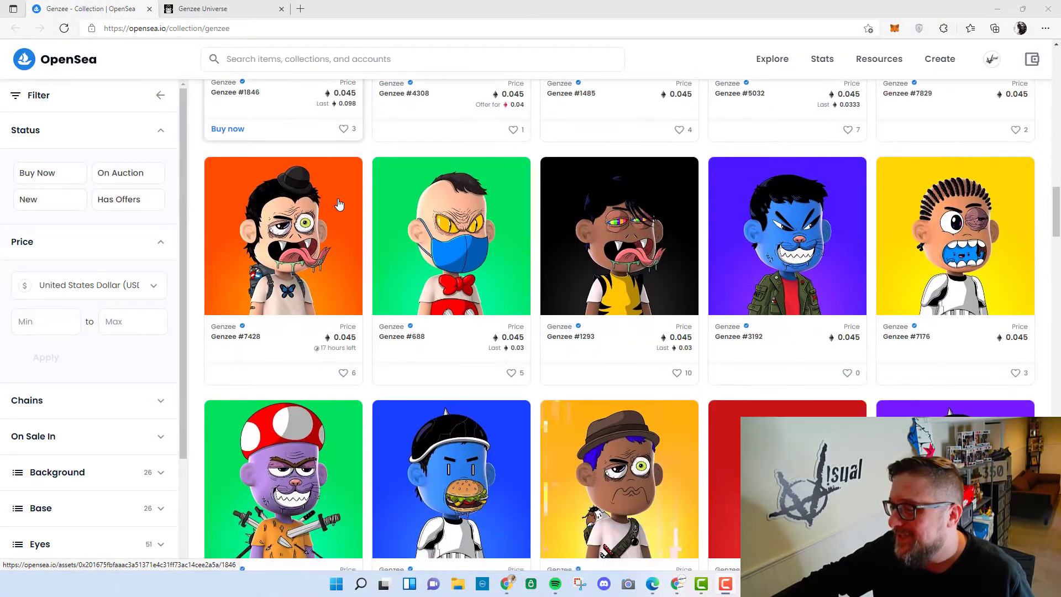
{"action": "scroll", "coordinate": [337, 205], "scroll_direction": "down", "scroll_amount": 1}
{"action": "scroll", "coordinate": [337, 205], "scroll_direction": "down", "scroll_amount": 1}
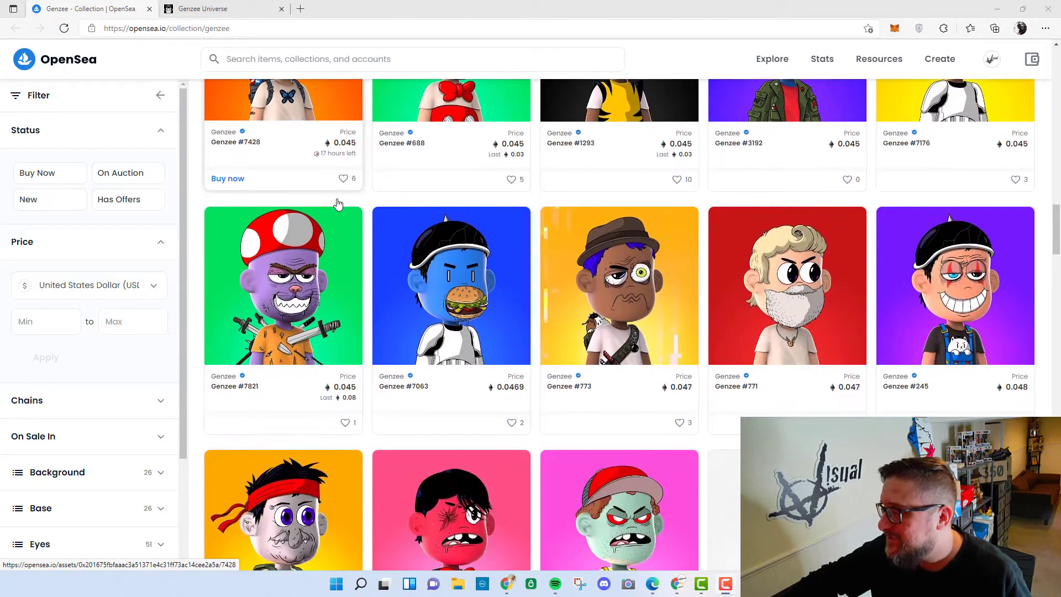
{"action": "scroll", "coordinate": [337, 205], "scroll_direction": "down", "scroll_amount": 1}
{"action": "scroll", "coordinate": [338, 205], "scroll_direction": "down", "scroll_amount": 1}
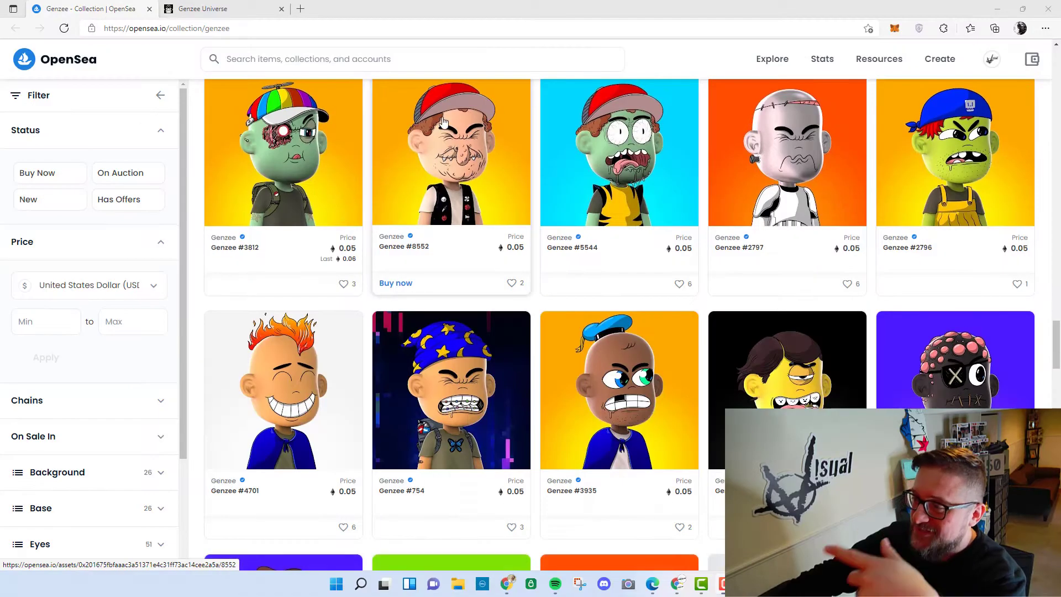
{"action": "scroll", "coordinate": [443, 123], "scroll_direction": "down", "scroll_amount": 1}
{"action": "scroll", "coordinate": [444, 123], "scroll_direction": "down", "scroll_amount": 1}
{"action": "scroll", "coordinate": [444, 122], "scroll_direction": "down", "scroll_amount": 1}
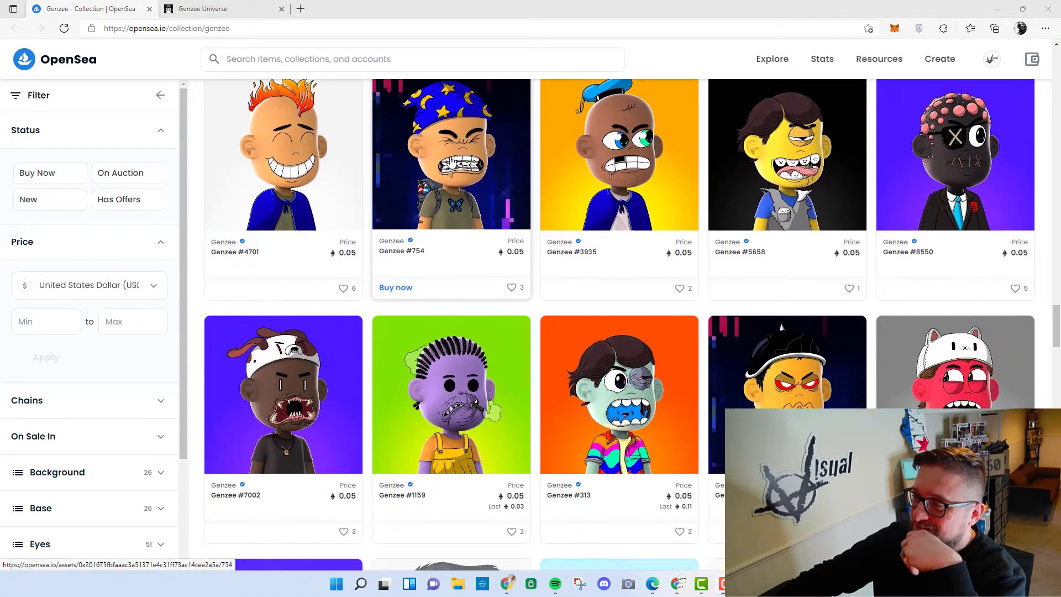
{"action": "scroll", "coordinate": [473, 173], "scroll_direction": "down", "scroll_amount": 1}
{"action": "scroll", "coordinate": [469, 176], "scroll_direction": "down", "scroll_amount": 1}
{"action": "scroll", "coordinate": [464, 178], "scroll_direction": "down", "scroll_amount": 2}
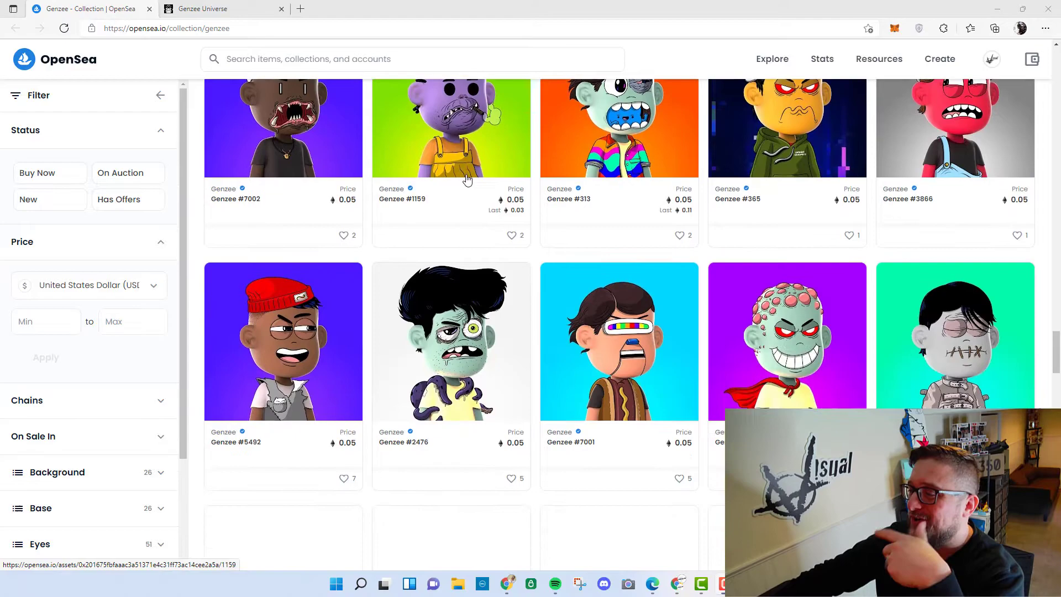
{"action": "scroll", "coordinate": [462, 181], "scroll_direction": "down", "scroll_amount": 2}
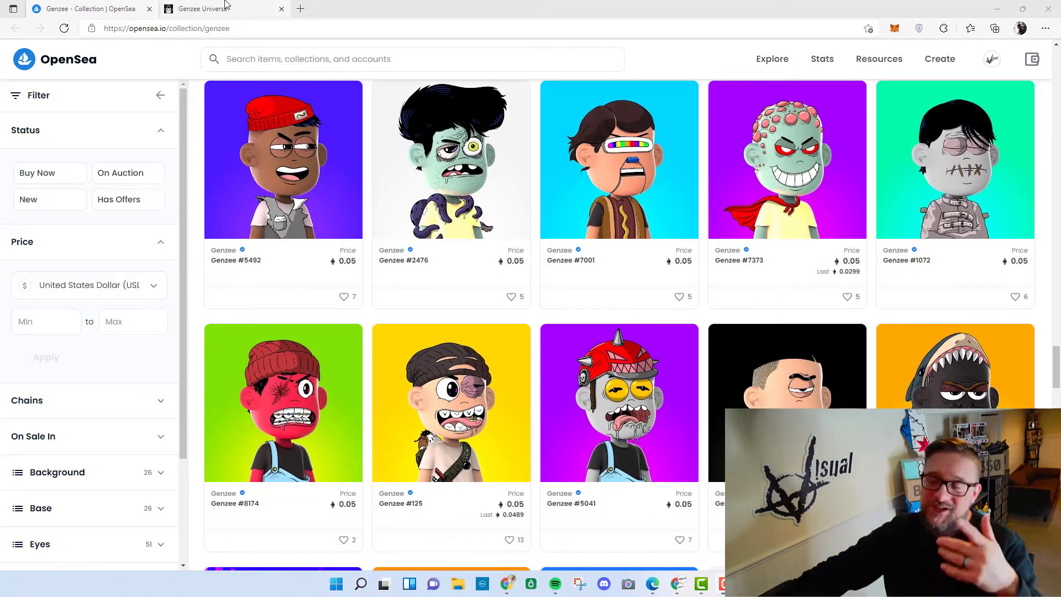
- Switch to the Genzee Universe tab and browse oddworx.com down to the Roadmap section
{"action": "left_click", "coordinate": [252, 10]}
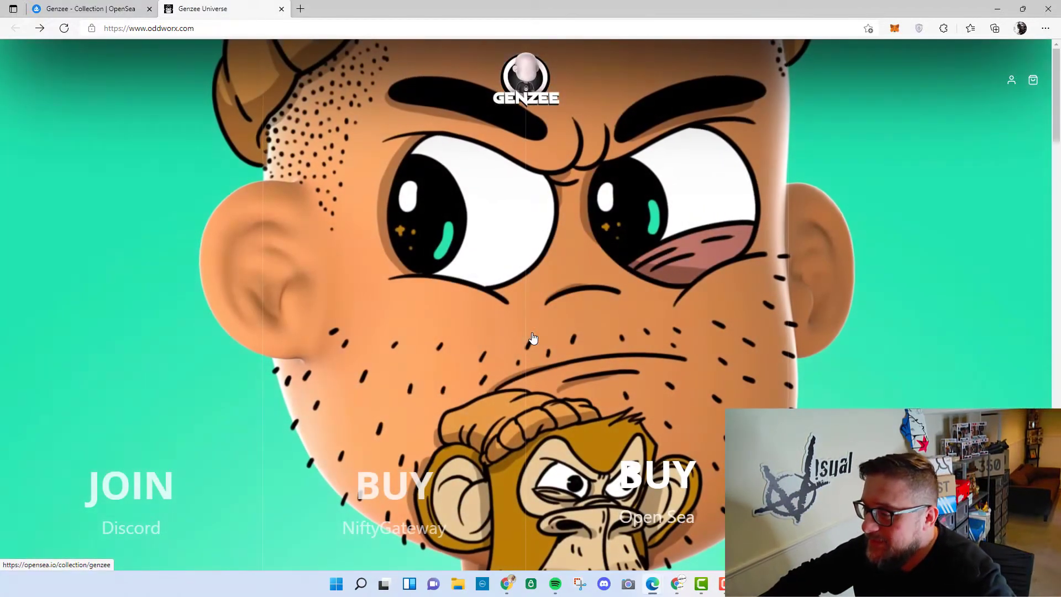
{"action": "scroll", "coordinate": [533, 338], "scroll_direction": "down", "scroll_amount": 1}
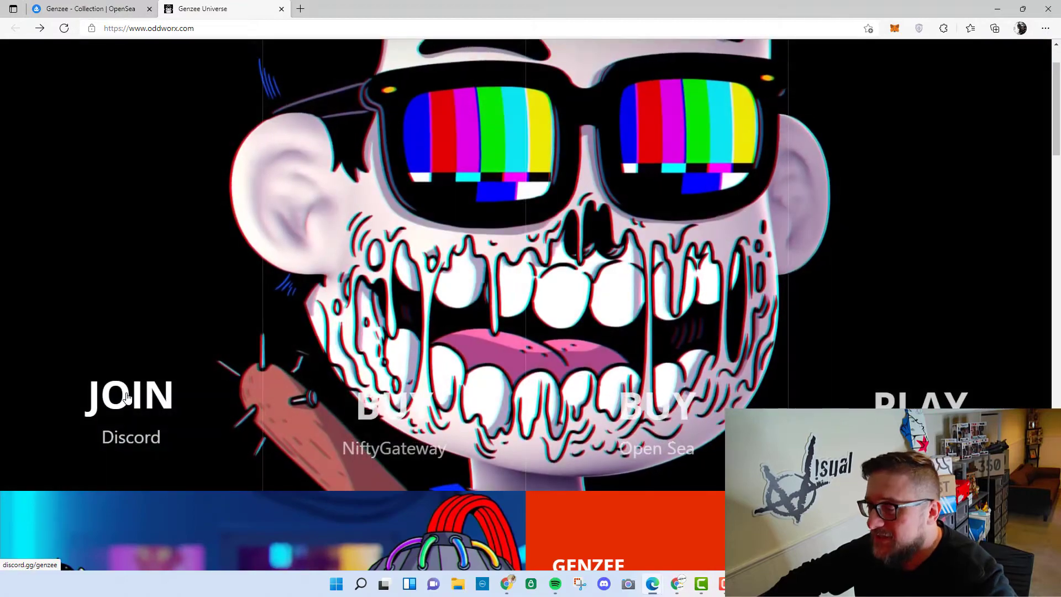
{"action": "scroll", "coordinate": [127, 398], "scroll_direction": "down", "scroll_amount": 2}
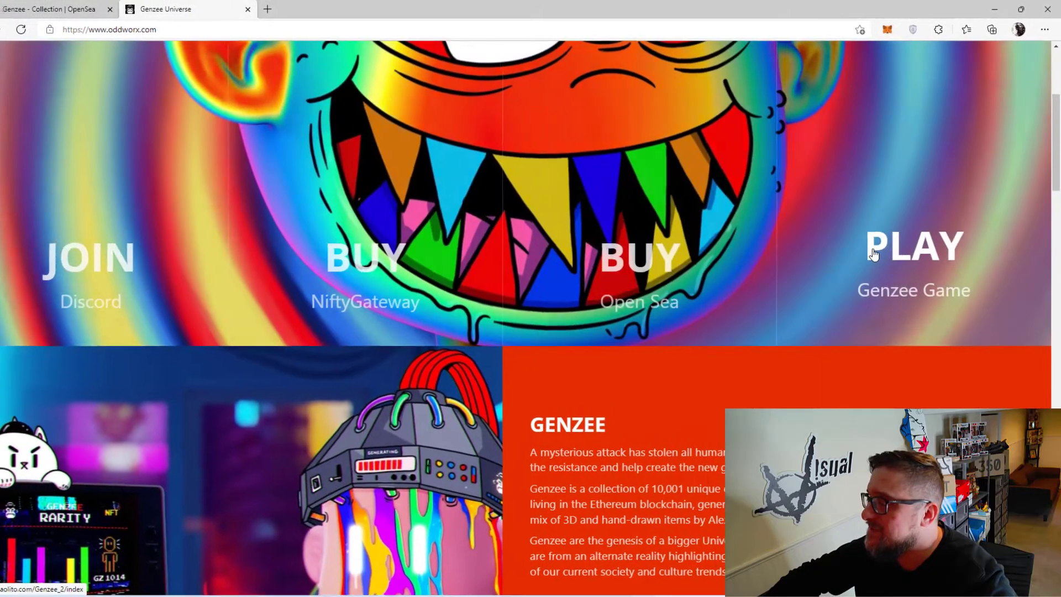
{"action": "scroll", "coordinate": [870, 253], "scroll_direction": "down", "scroll_amount": 2}
{"action": "scroll", "coordinate": [863, 261], "scroll_direction": "down", "scroll_amount": 3}
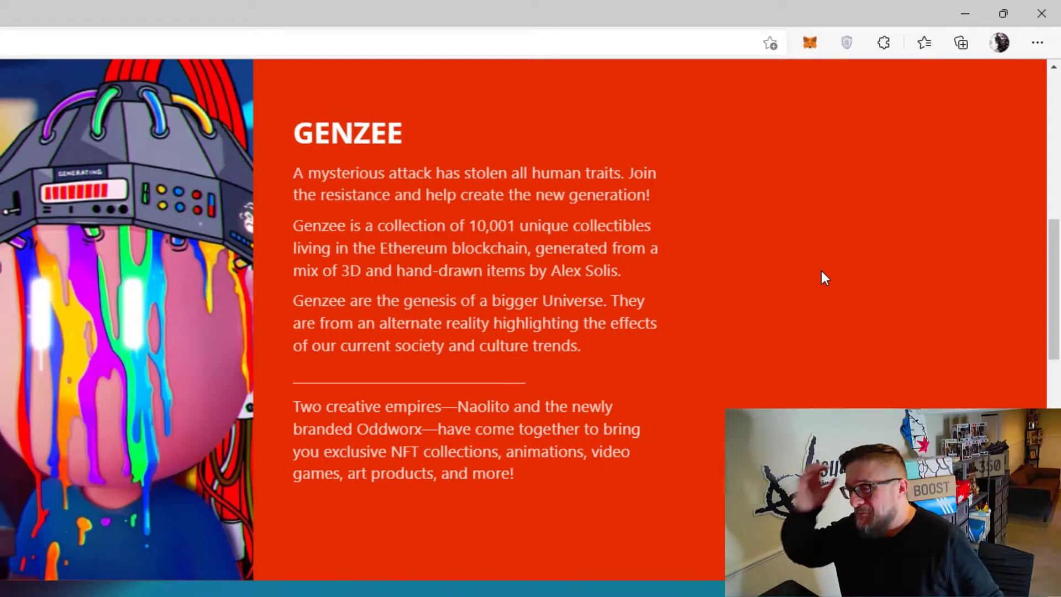
{"action": "scroll", "coordinate": [839, 259], "scroll_direction": "down", "scroll_amount": 5}
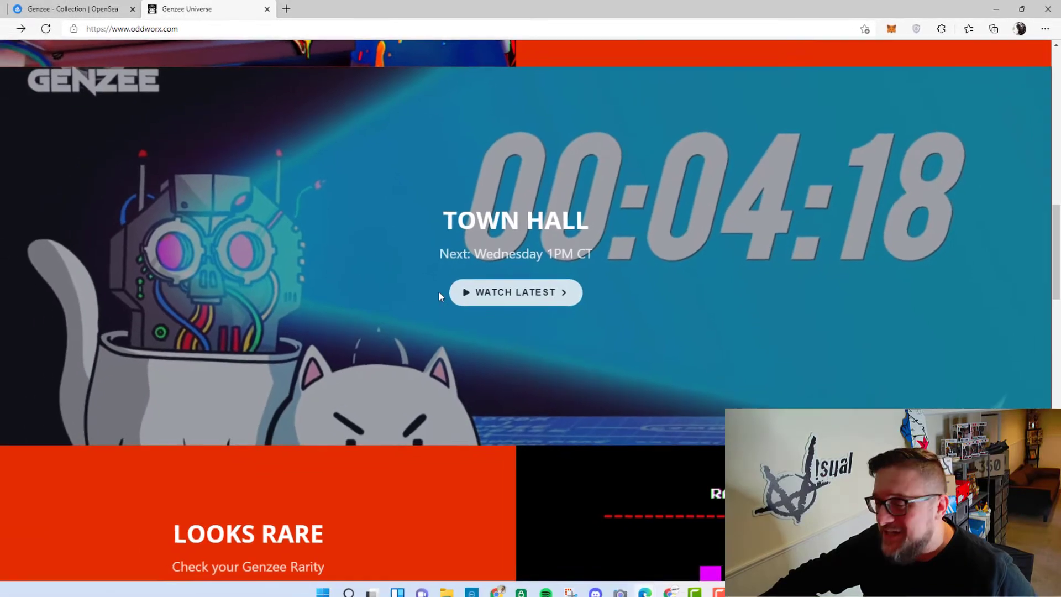
{"action": "scroll", "coordinate": [439, 291], "scroll_direction": "down", "scroll_amount": 2}
{"action": "scroll", "coordinate": [452, 289], "scroll_direction": "down", "scroll_amount": 1}
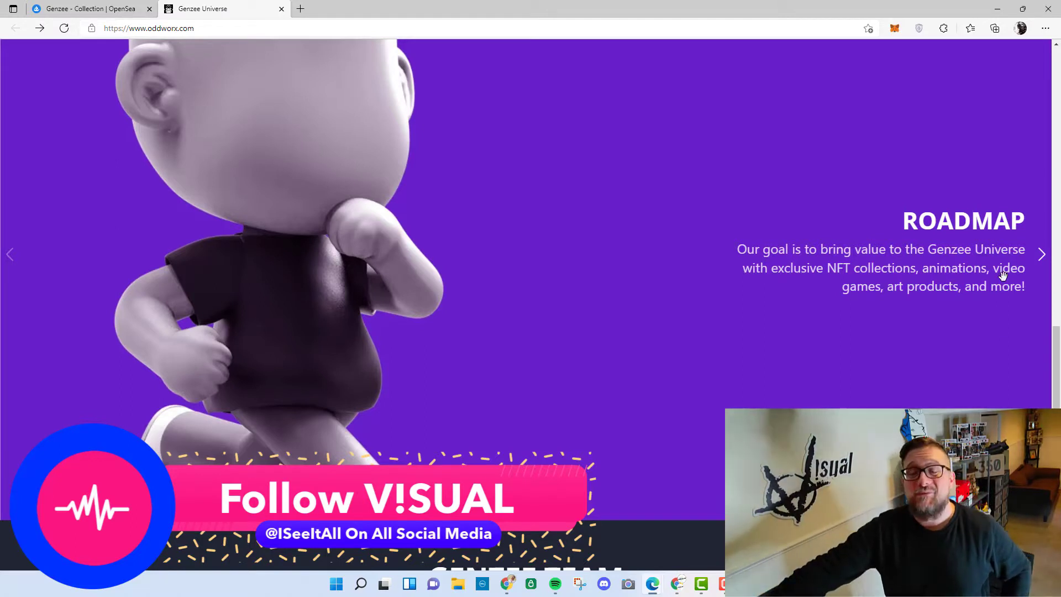
- Step the roadmap carousel through Universe, HODL, Metaverse and Video Games to the Theatre slide
{"action": "left_click", "coordinate": [1042, 255]}
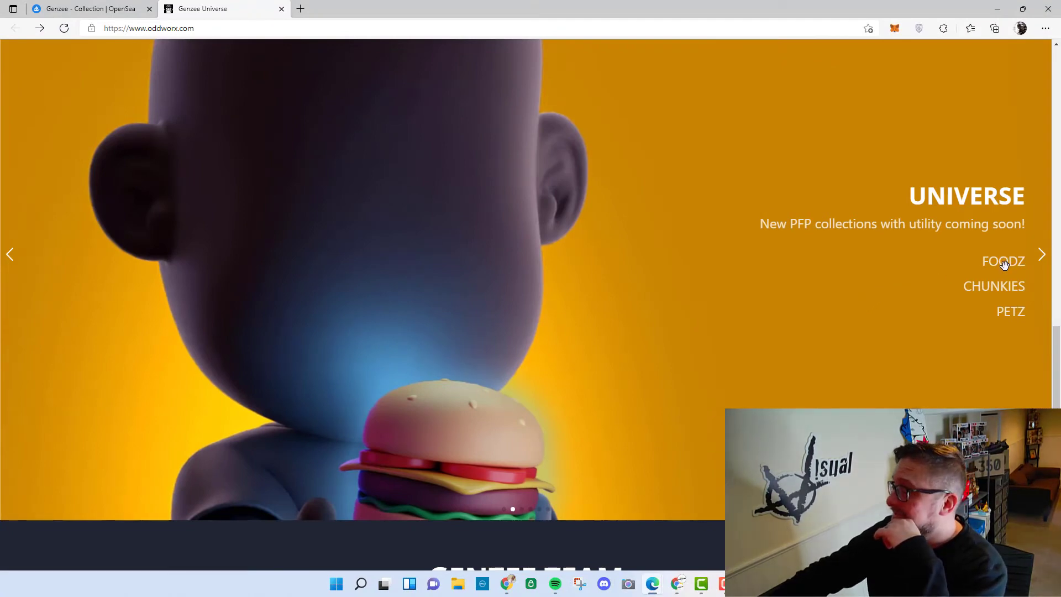
{"action": "scroll", "coordinate": [1004, 264], "scroll_direction": "down", "scroll_amount": 1}
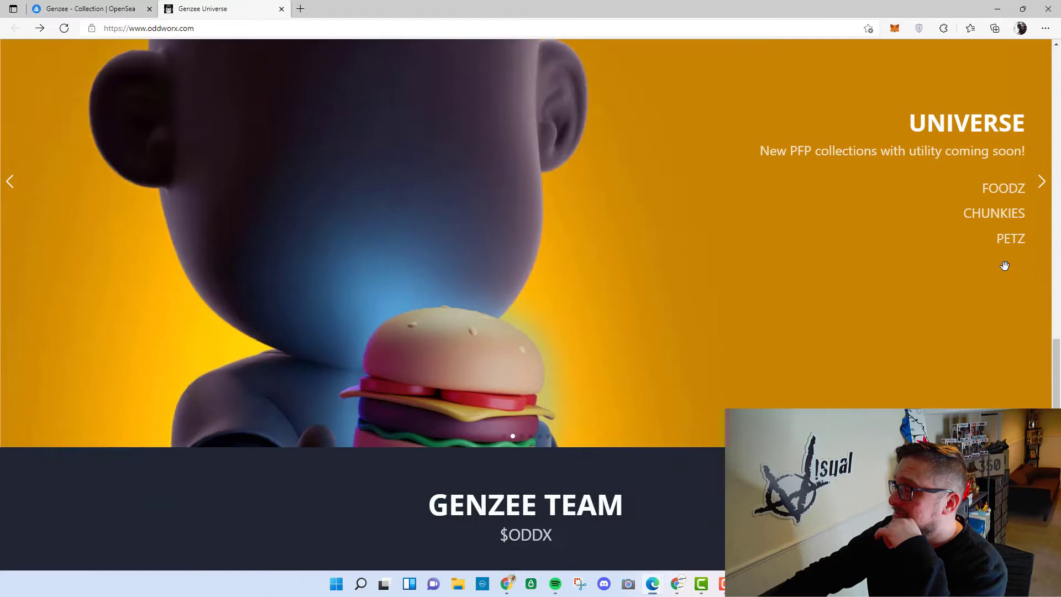
{"action": "scroll", "coordinate": [967, 208], "scroll_direction": "down", "scroll_amount": 1}
{"action": "scroll", "coordinate": [966, 207], "scroll_direction": "up", "scroll_amount": 1}
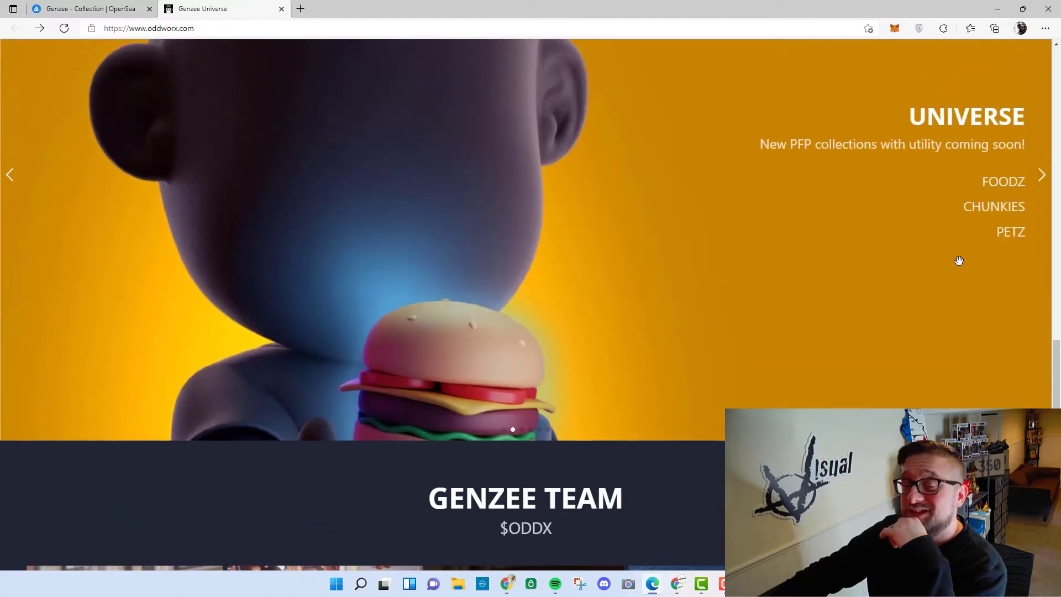
{"action": "scroll", "coordinate": [959, 261], "scroll_direction": "up", "scroll_amount": 1}
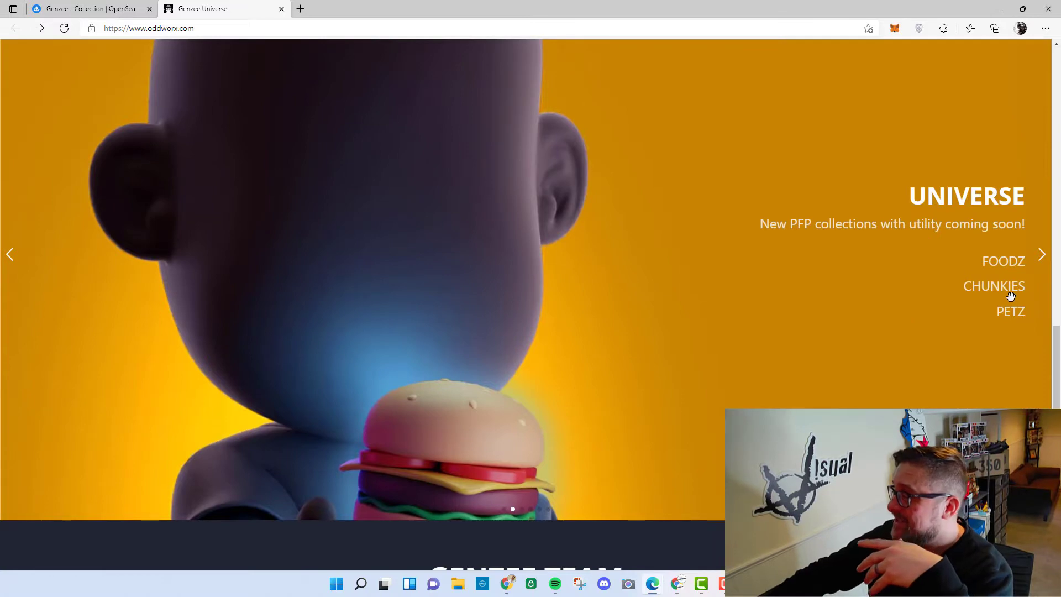
{"action": "left_click", "coordinate": [1042, 257]}
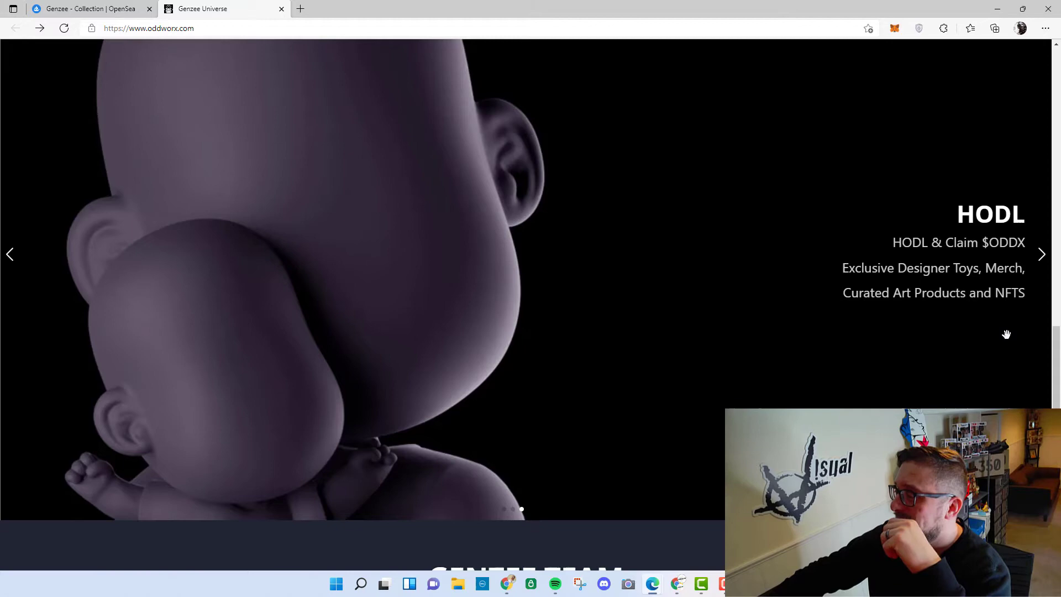
{"action": "left_click", "coordinate": [1042, 256]}
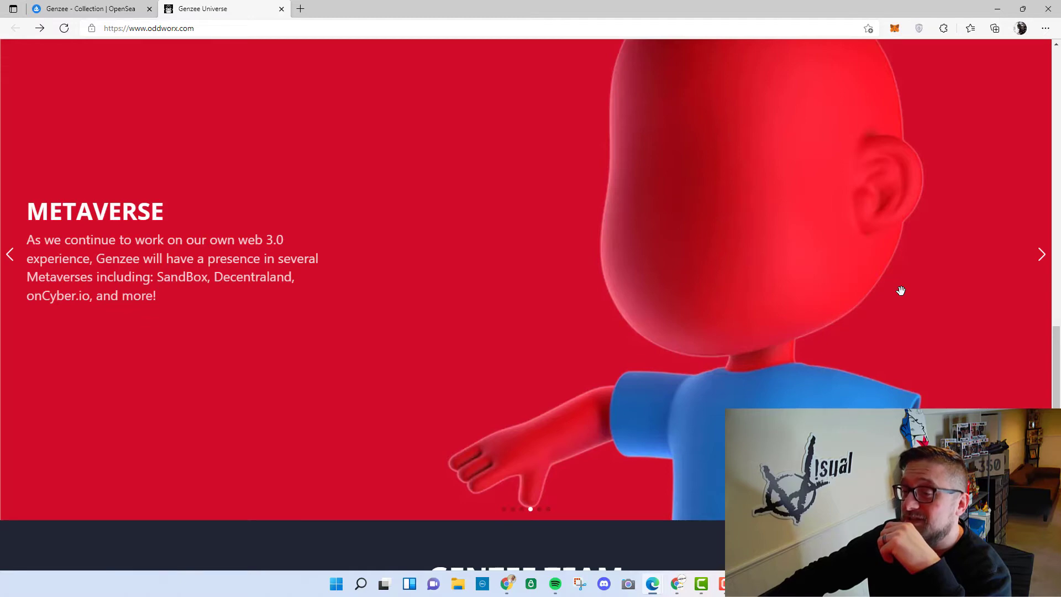
{"action": "scroll", "coordinate": [789, 270], "scroll_direction": "down", "scroll_amount": 1}
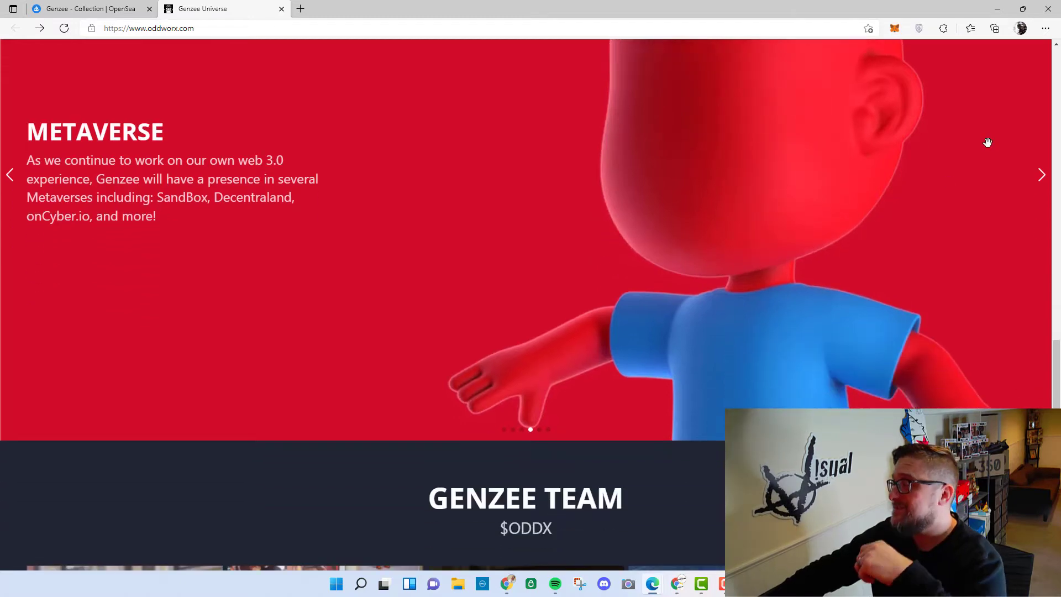
{"action": "left_click", "coordinate": [1042, 174]}
{"action": "scroll", "coordinate": [853, 274], "scroll_direction": "up", "scroll_amount": 1}
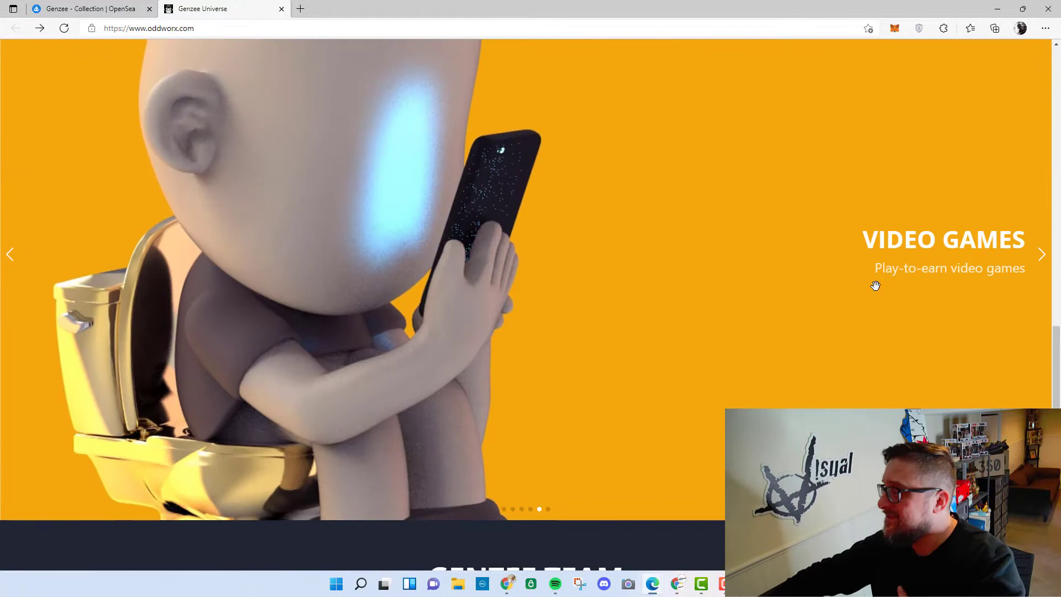
{"action": "left_click", "coordinate": [1040, 255]}
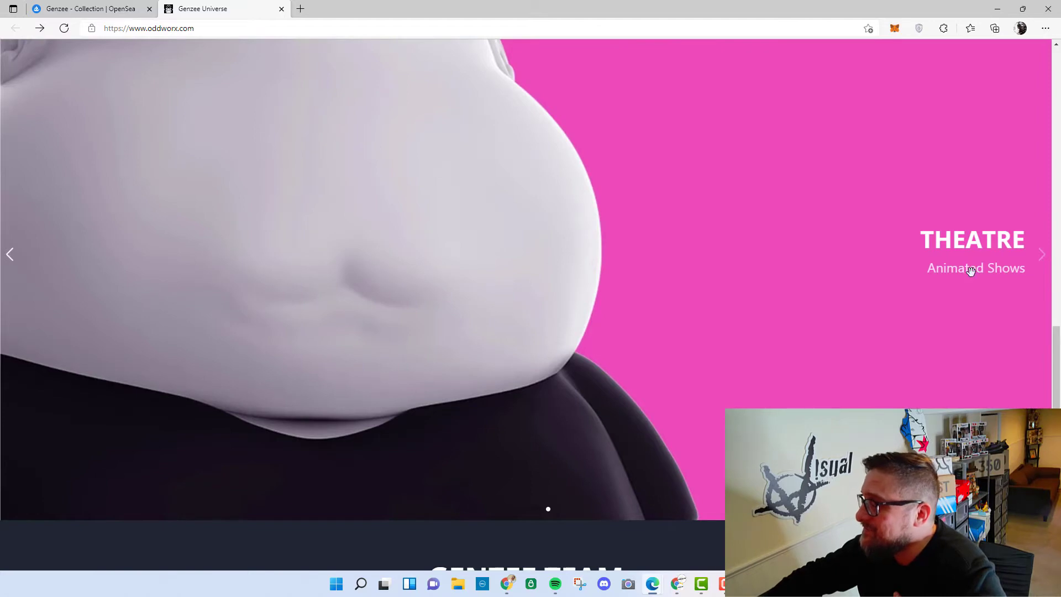
{"action": "scroll", "coordinate": [626, 314], "scroll_direction": "down", "scroll_amount": 2}
{"action": "scroll", "coordinate": [633, 310], "scroll_direction": "down", "scroll_amount": 2}
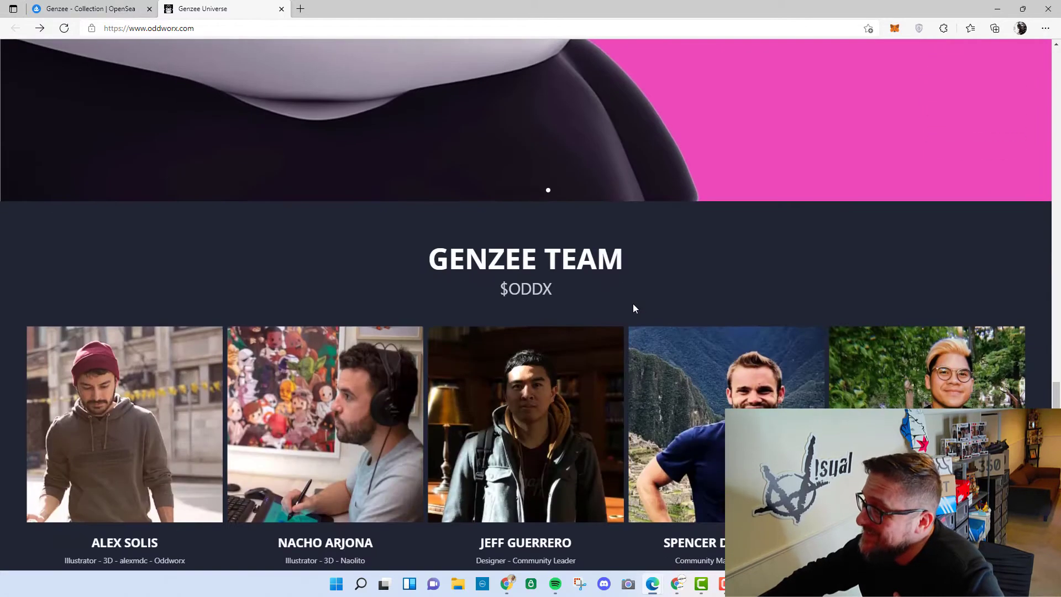
{"action": "scroll", "coordinate": [633, 311], "scroll_direction": "down", "scroll_amount": 2}
{"action": "scroll", "coordinate": [632, 307], "scroll_direction": "down", "scroll_amount": 2}
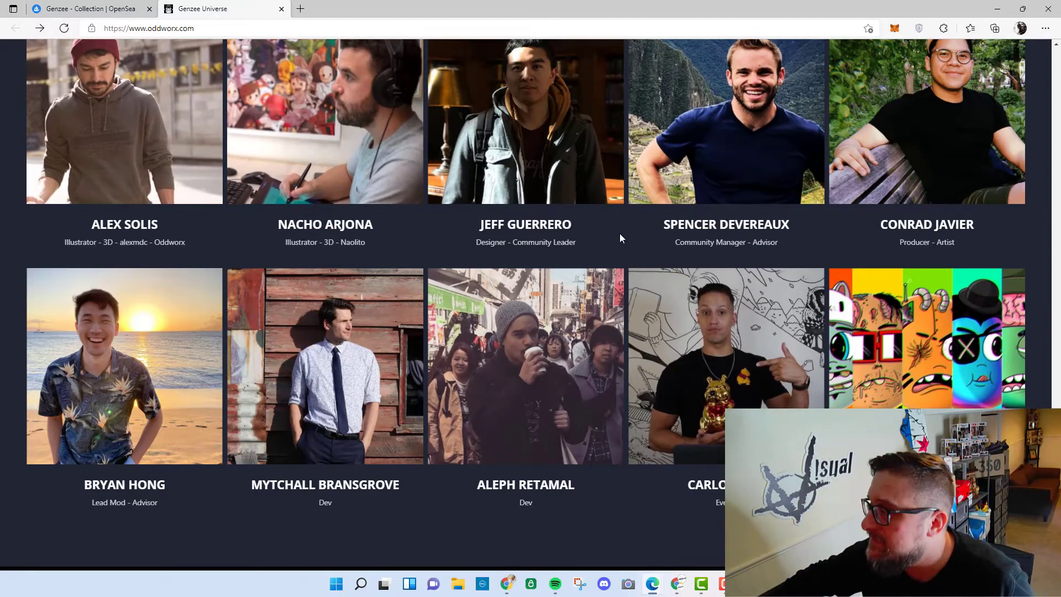
{"action": "scroll", "coordinate": [630, 249], "scroll_direction": "down", "scroll_amount": 2}
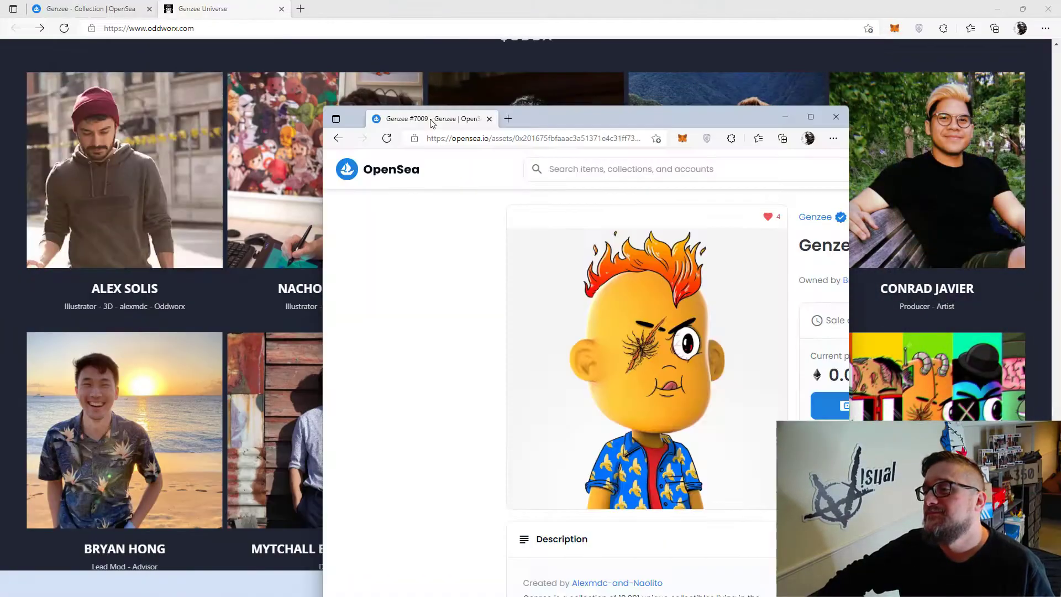
- Merge the floating Genzee #7009 window back into the main browser as a tab
{"action": "left_click_drag", "start_coordinate": [390, 117], "coordinate": [409, 5]}
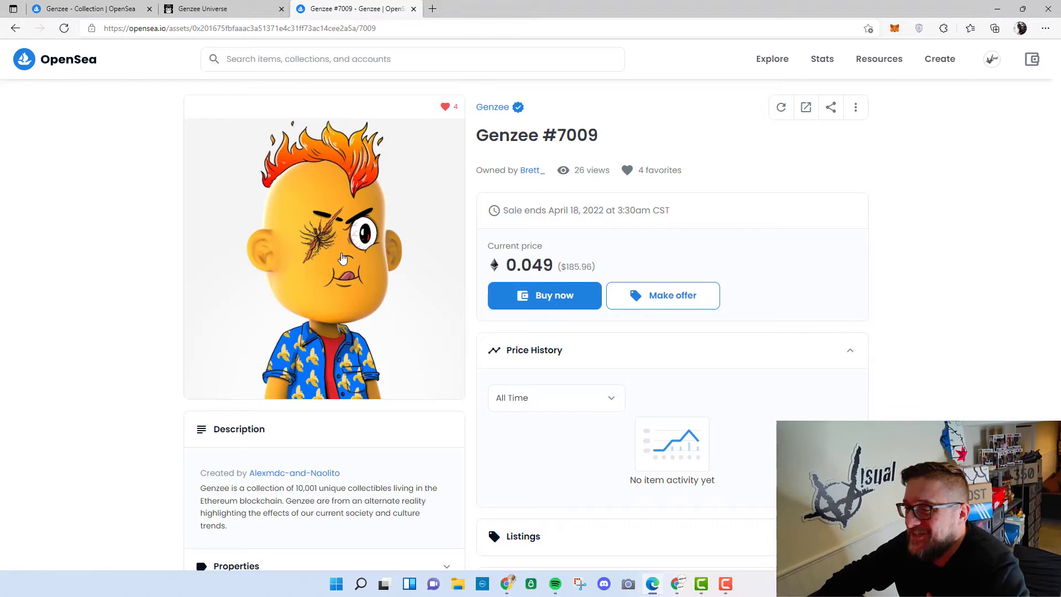
{"action": "scroll", "coordinate": [348, 298], "scroll_direction": "down", "scroll_amount": 1}
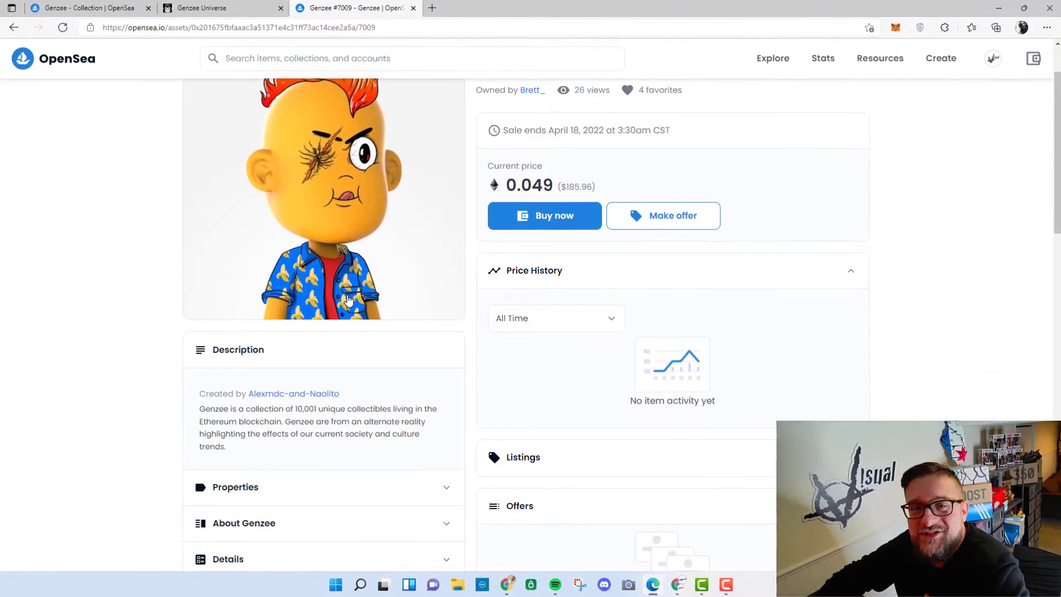
{"action": "scroll", "coordinate": [349, 300], "scroll_direction": "up", "scroll_amount": 1}
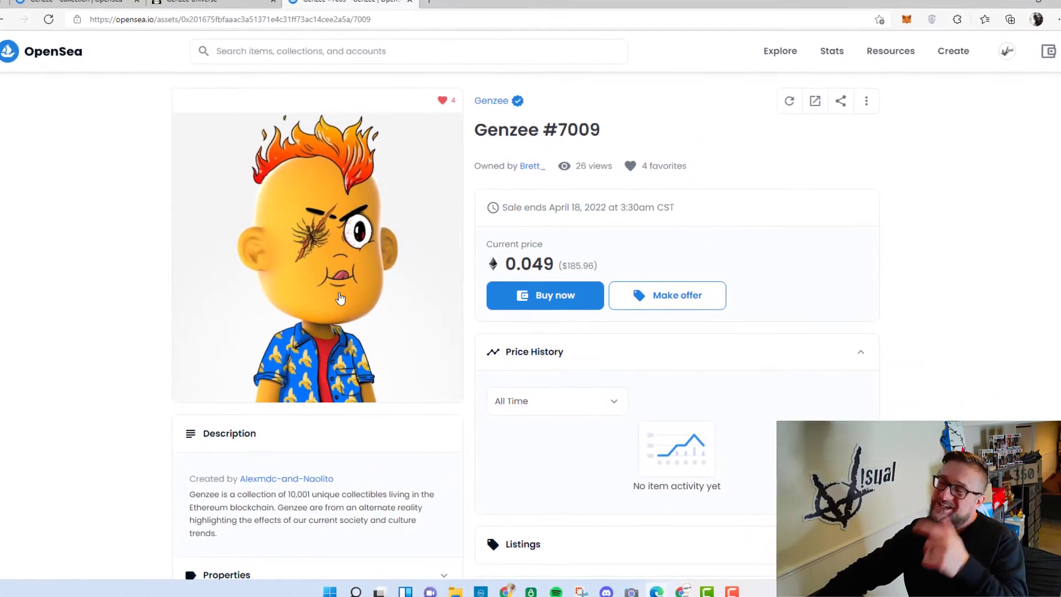
{"action": "scroll", "coordinate": [332, 290], "scroll_direction": "down", "scroll_amount": 1}
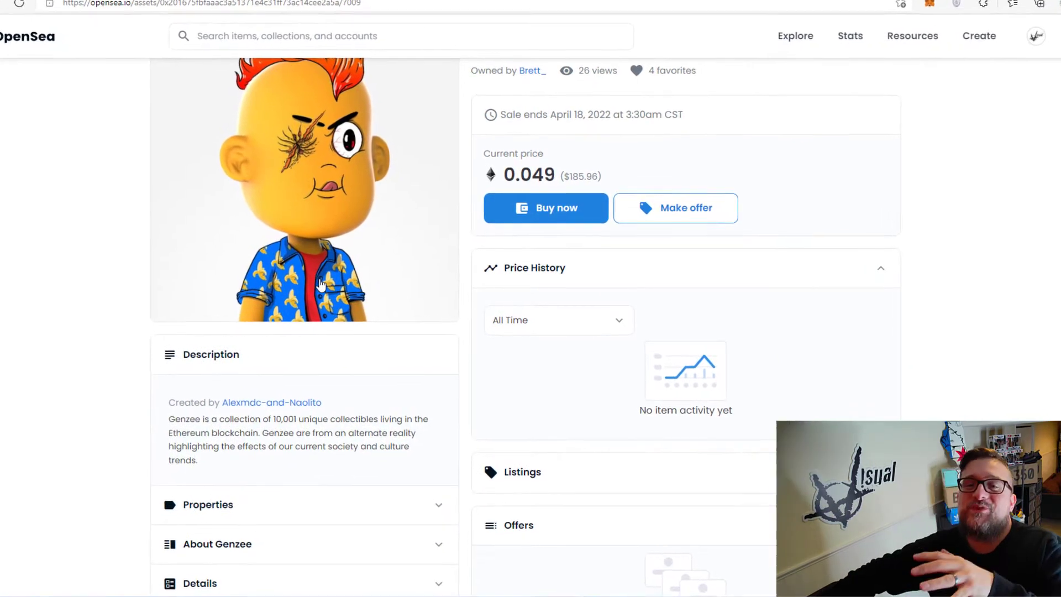
{"action": "scroll", "coordinate": [399, 249], "scroll_direction": "up", "scroll_amount": 1}
{"action": "scroll", "coordinate": [469, 220], "scroll_direction": "down", "scroll_amount": 1}
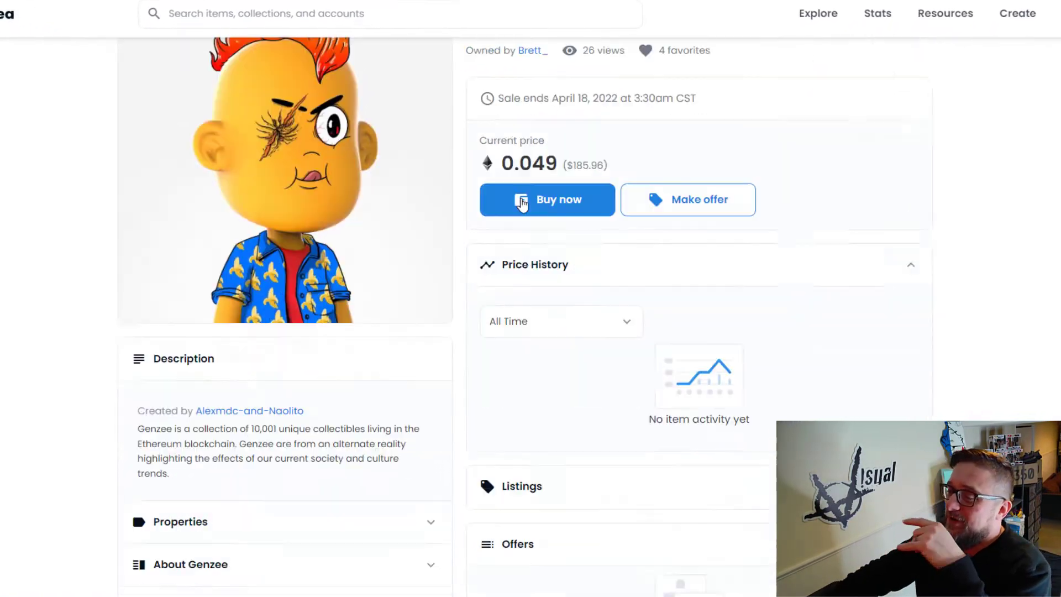
{"action": "scroll", "coordinate": [521, 201], "scroll_direction": "down", "scroll_amount": 3}
{"action": "scroll", "coordinate": [503, 237], "scroll_direction": "down", "scroll_amount": 2}
{"action": "scroll", "coordinate": [465, 301], "scroll_direction": "down", "scroll_amount": 1}
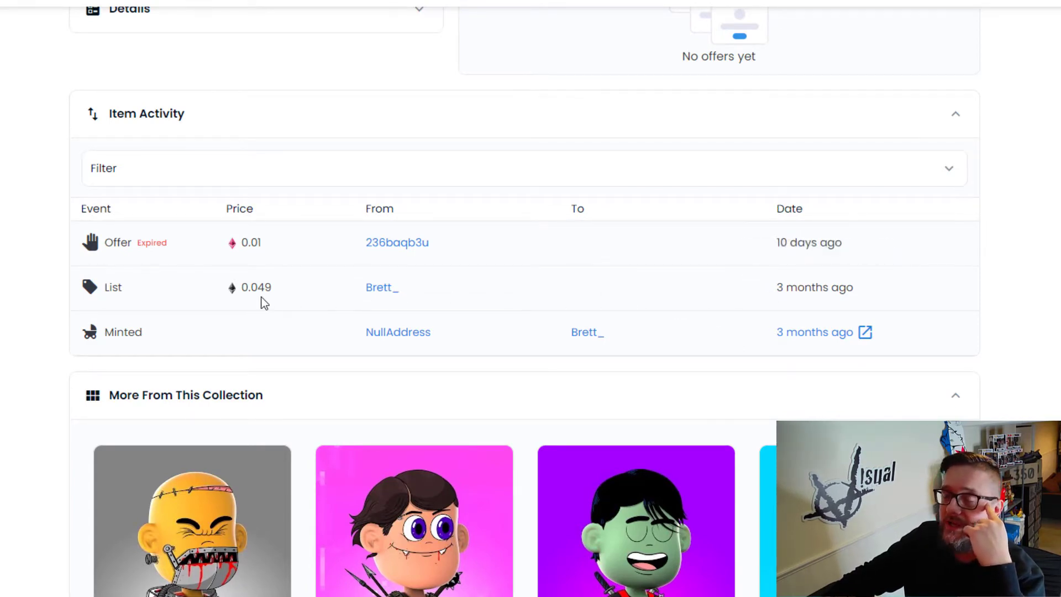
{"action": "scroll", "coordinate": [260, 303], "scroll_direction": "up", "scroll_amount": 1}
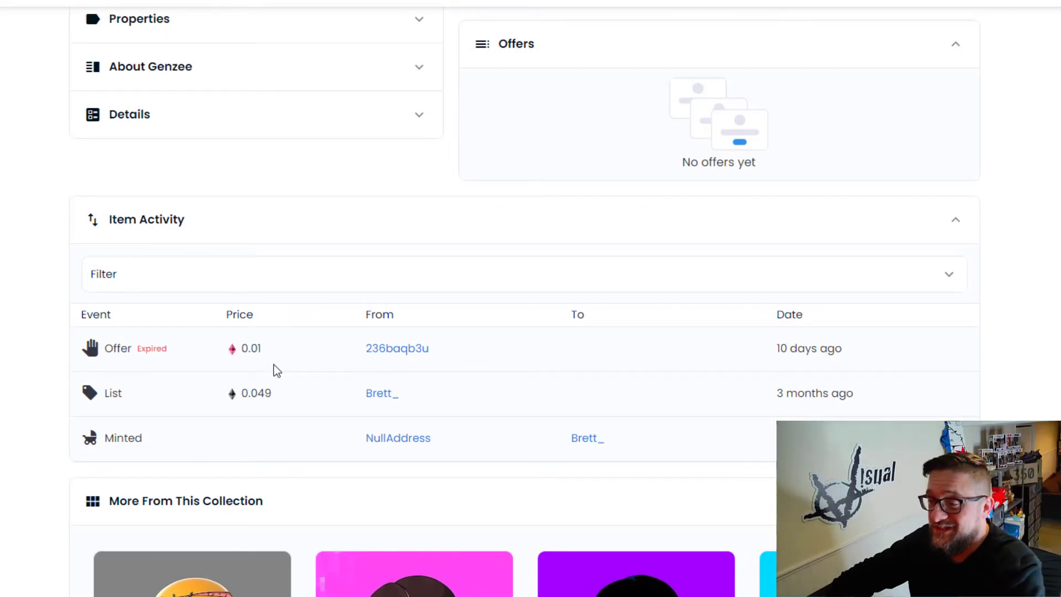
{"action": "scroll", "coordinate": [273, 364], "scroll_direction": "up", "scroll_amount": 2}
{"action": "scroll", "coordinate": [248, 365], "scroll_direction": "up", "scroll_amount": 3}
{"action": "scroll", "coordinate": [220, 351], "scroll_direction": "up", "scroll_amount": 1}
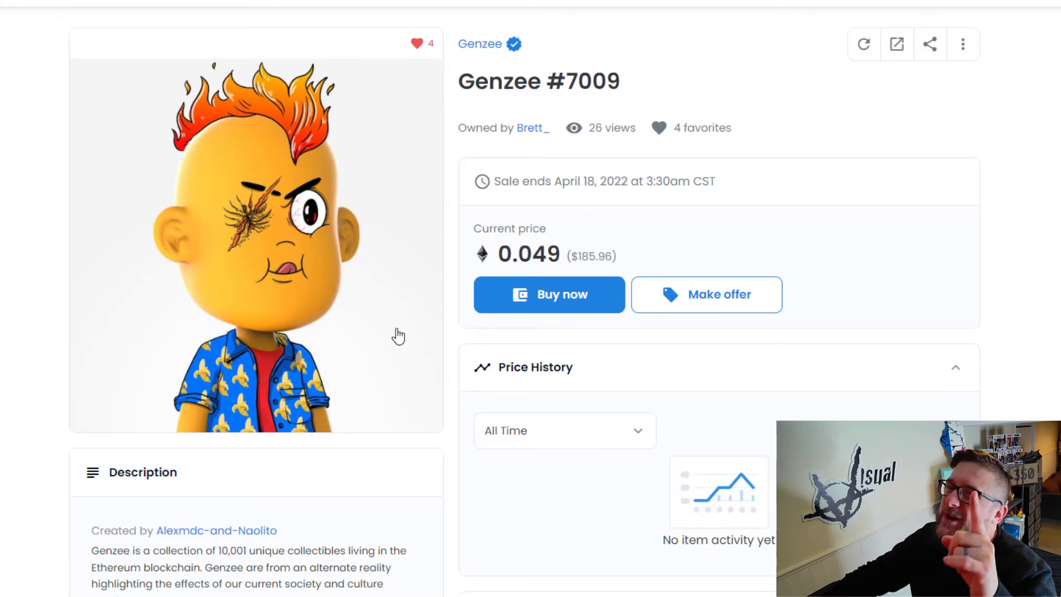
- Start checkout for Genzee #7009 at 0.049 ETH, then reject the MetaMask payment request
{"action": "left_click", "coordinate": [577, 295]}
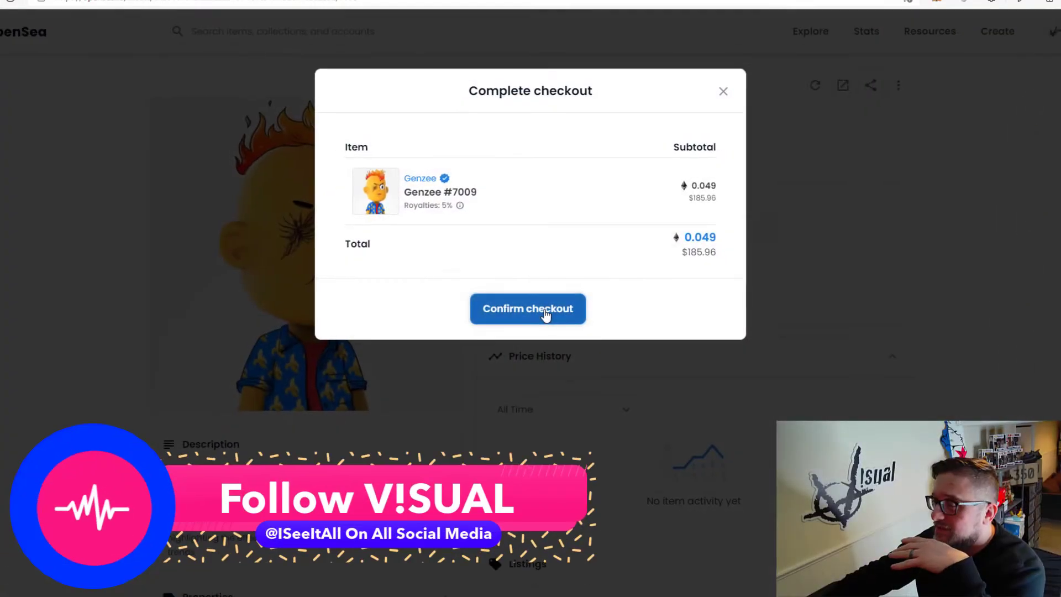
{"action": "left_click", "coordinate": [545, 313]}
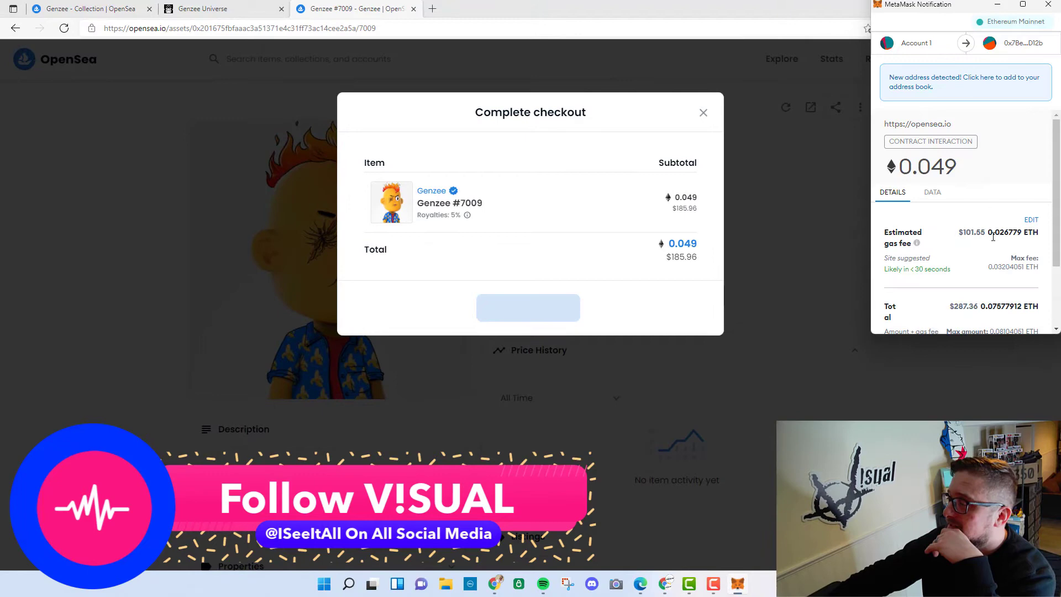
{"action": "scroll", "coordinate": [994, 238], "scroll_direction": "down", "scroll_amount": 1}
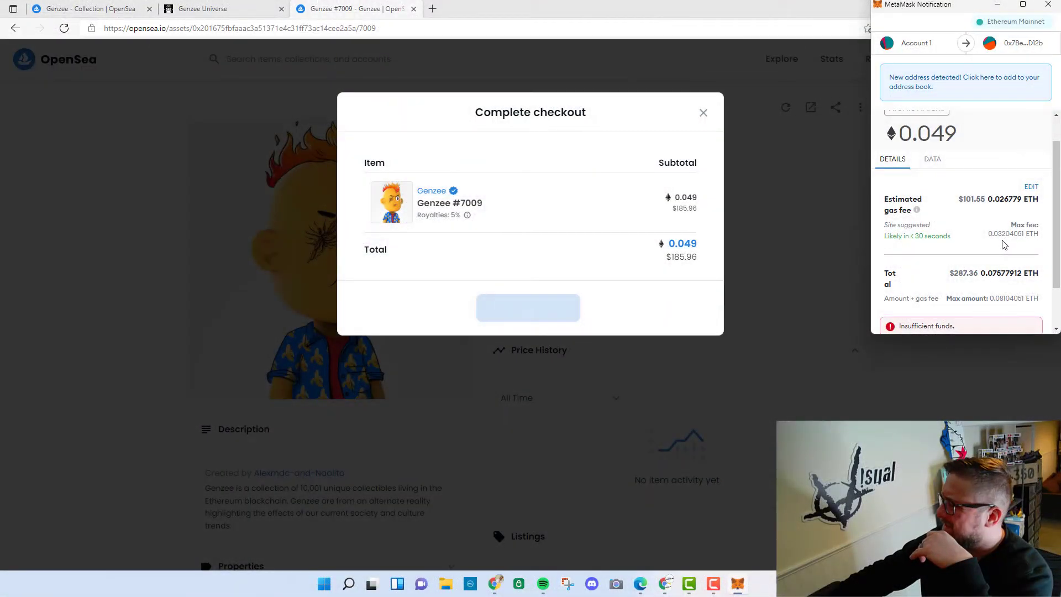
{"action": "scroll", "coordinate": [1003, 245], "scroll_direction": "down", "scroll_amount": 2}
{"action": "scroll", "coordinate": [1003, 244], "scroll_direction": "down", "scroll_amount": 1}
{"action": "scroll", "coordinate": [1003, 245], "scroll_direction": "up", "scroll_amount": 2}
{"action": "scroll", "coordinate": [1003, 247], "scroll_direction": "up", "scroll_amount": 1}
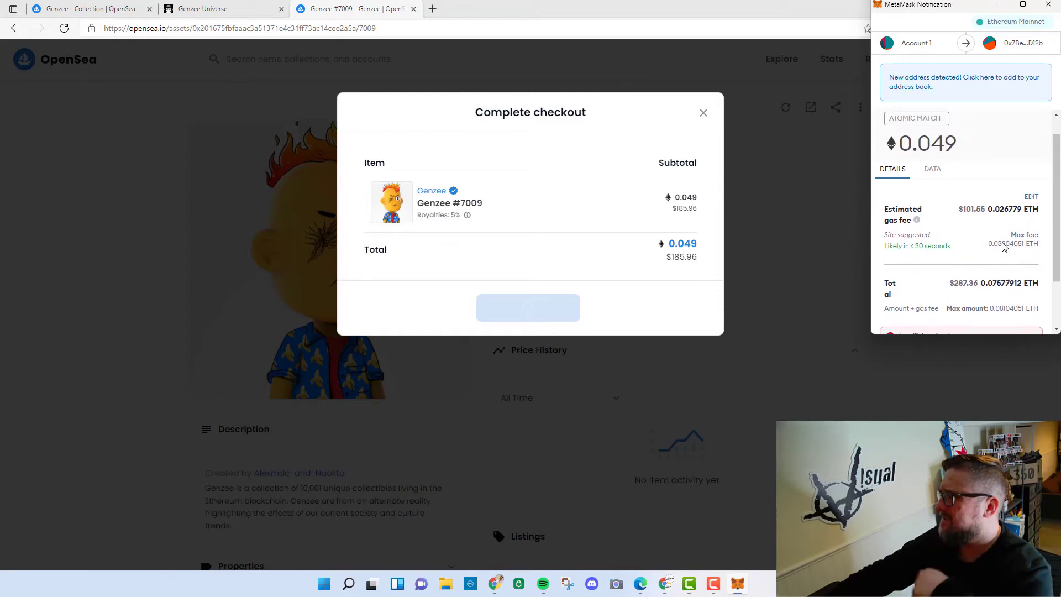
{"action": "scroll", "coordinate": [1003, 245], "scroll_direction": "down", "scroll_amount": 3}
{"action": "left_click", "coordinate": [919, 312]}
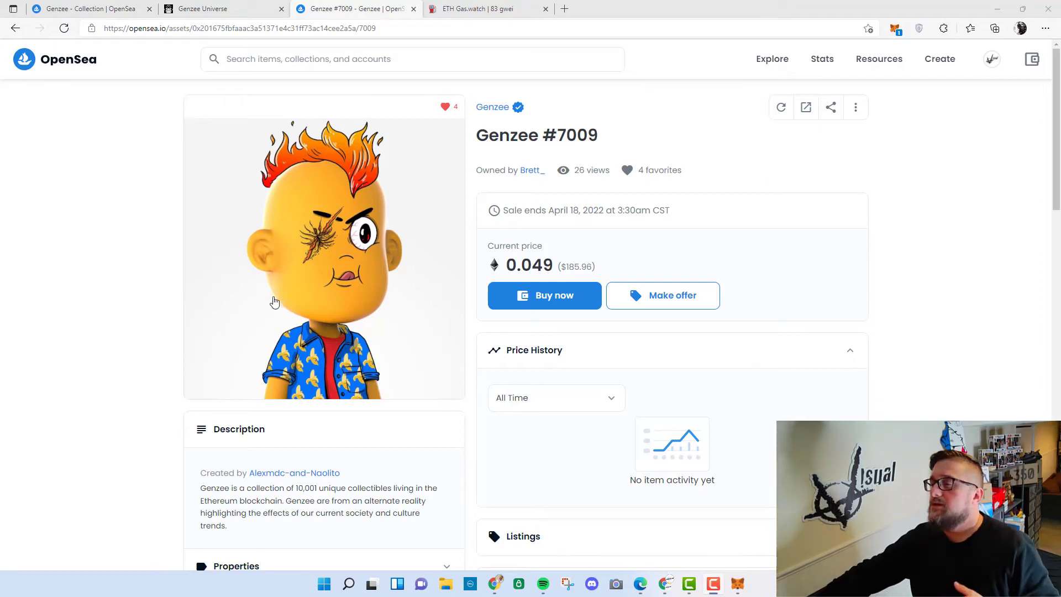
- Buy Genzee #7009 at 0.049 ETH and confirm the payment in MetaMask
{"action": "left_click", "coordinate": [555, 310]}
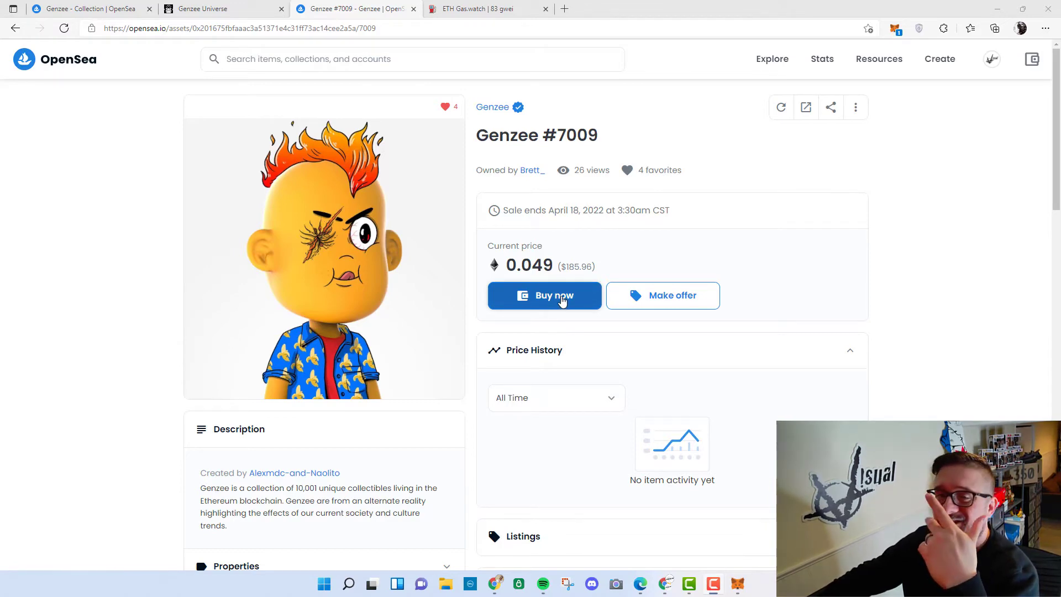
{"action": "left_click", "coordinate": [563, 301]}
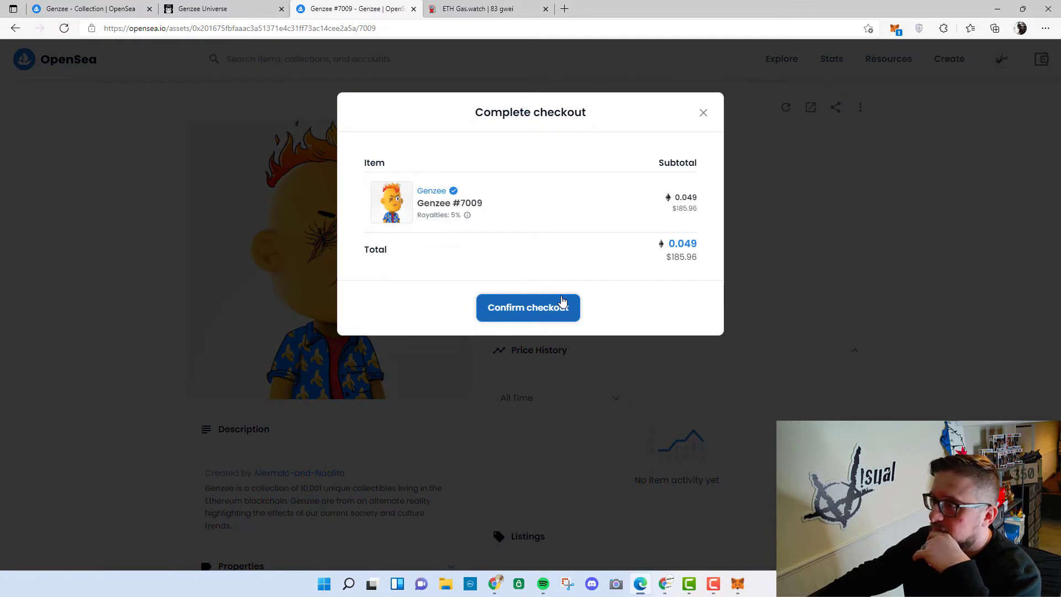
{"action": "left_click", "coordinate": [562, 301]}
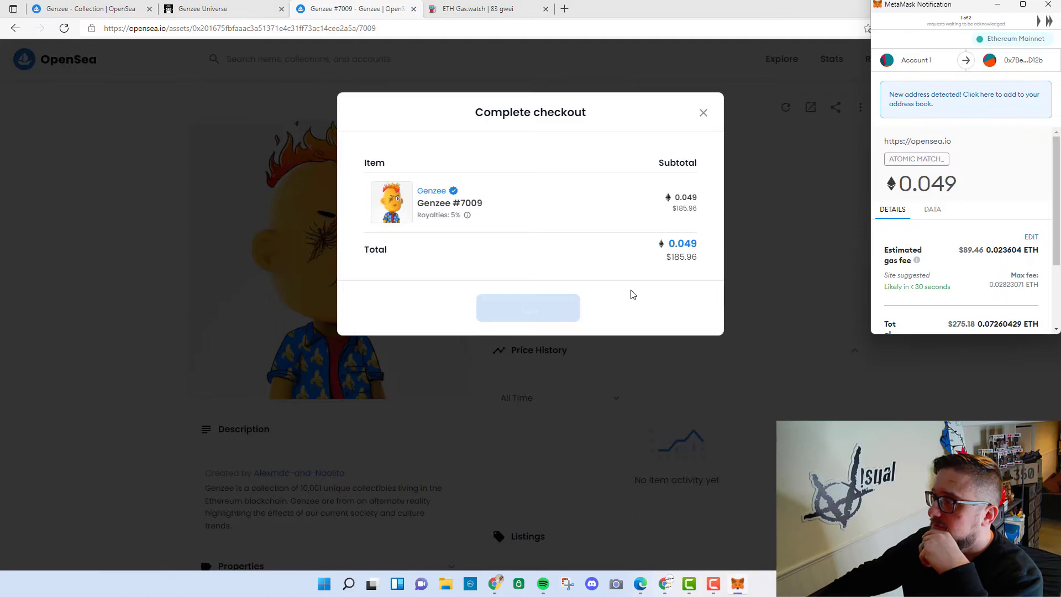
{"action": "scroll", "coordinate": [966, 237], "scroll_direction": "down", "scroll_amount": 2}
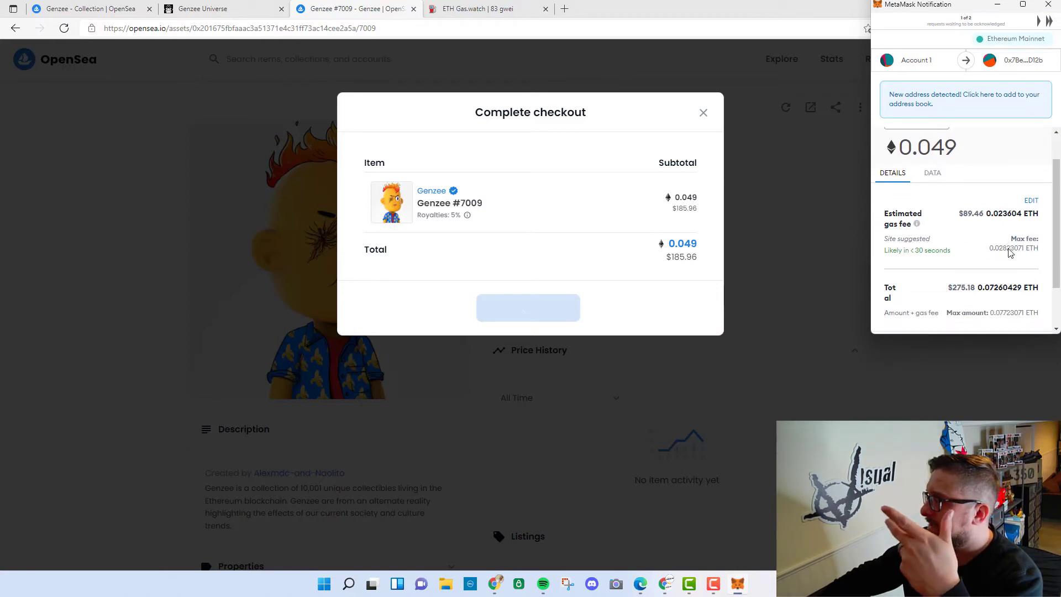
{"action": "scroll", "coordinate": [1019, 315], "scroll_direction": "down", "scroll_amount": 2}
{"action": "left_click", "coordinate": [1022, 328]}
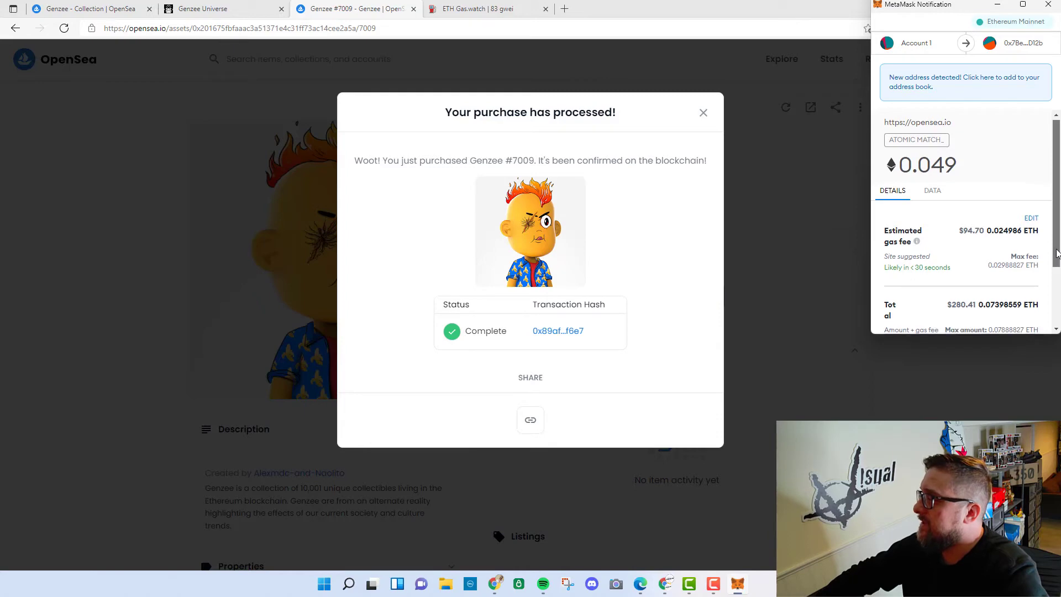
{"action": "scroll", "coordinate": [995, 249], "scroll_direction": "down", "scroll_amount": 2}
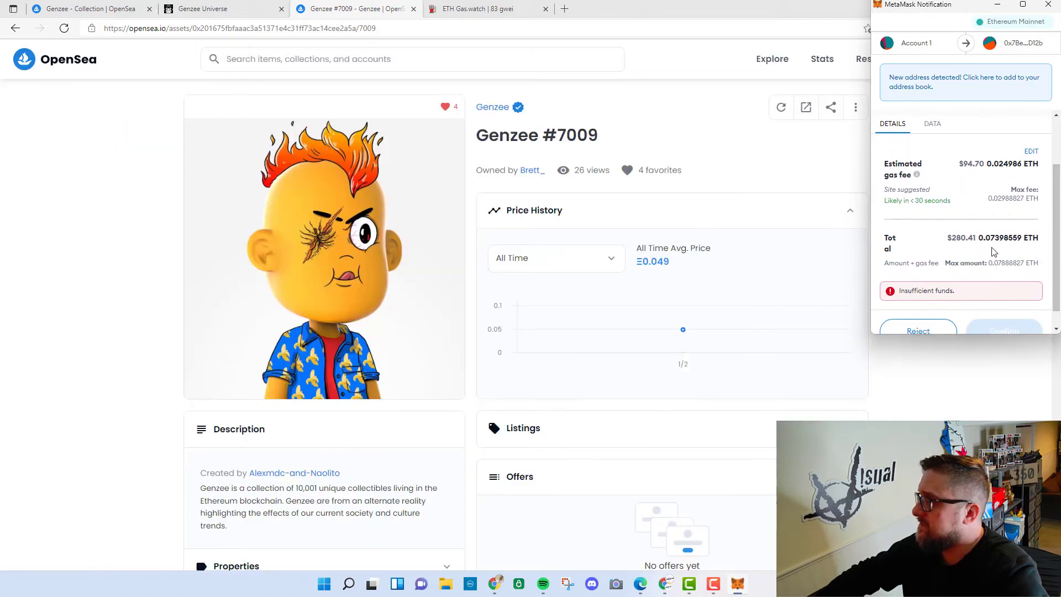
- Return to OpenSea and show the user's profile with the collected items
{"action": "left_click", "coordinate": [795, 170]}
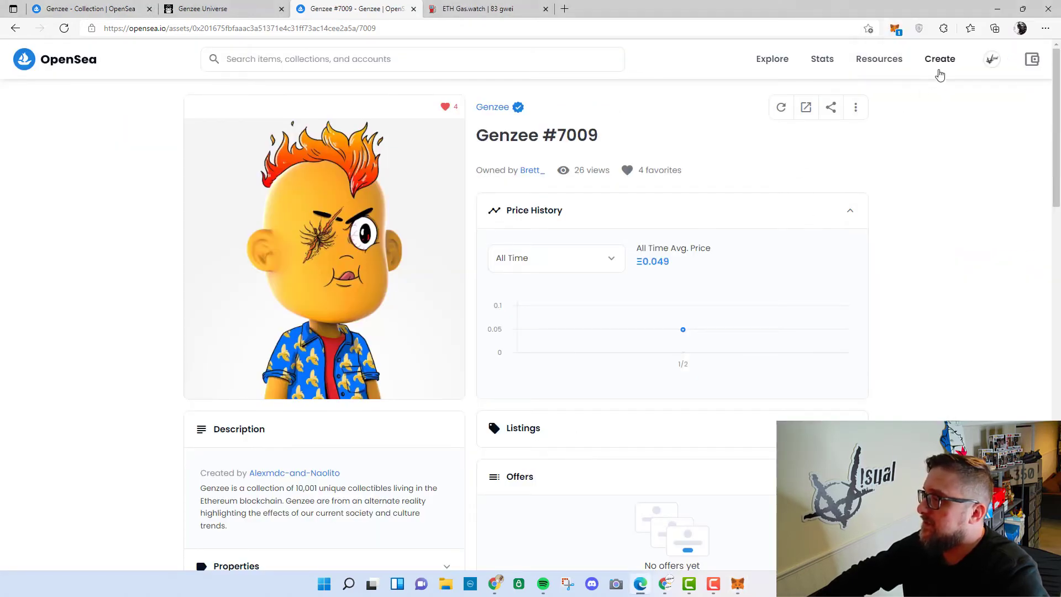
{"action": "mouse_move", "coordinate": [993, 59]}
{"action": "left_click", "coordinate": [921, 95]}
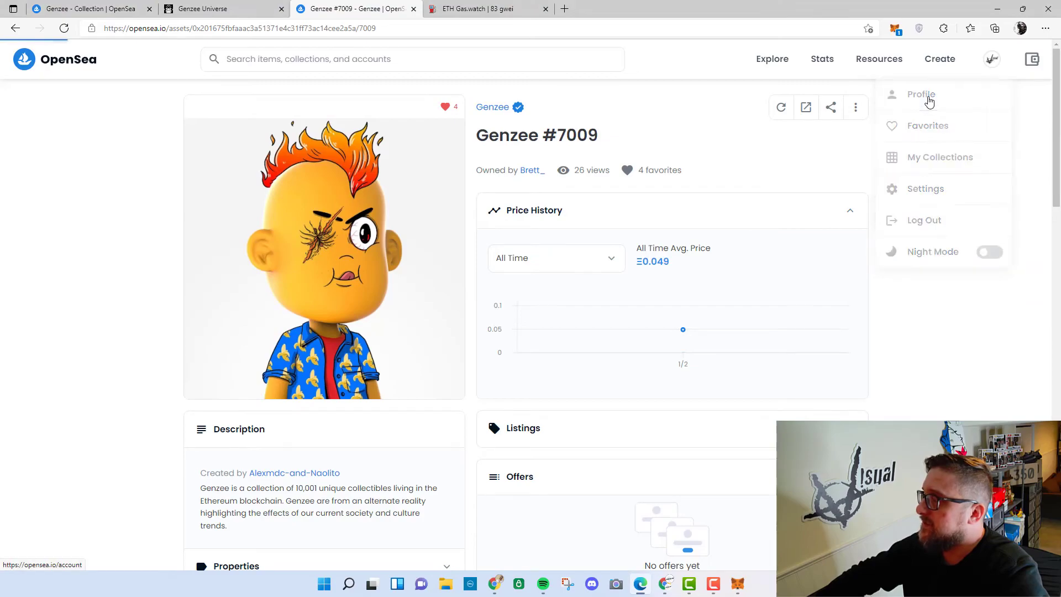
{"action": "scroll", "coordinate": [354, 371], "scroll_direction": "down", "scroll_amount": 2}
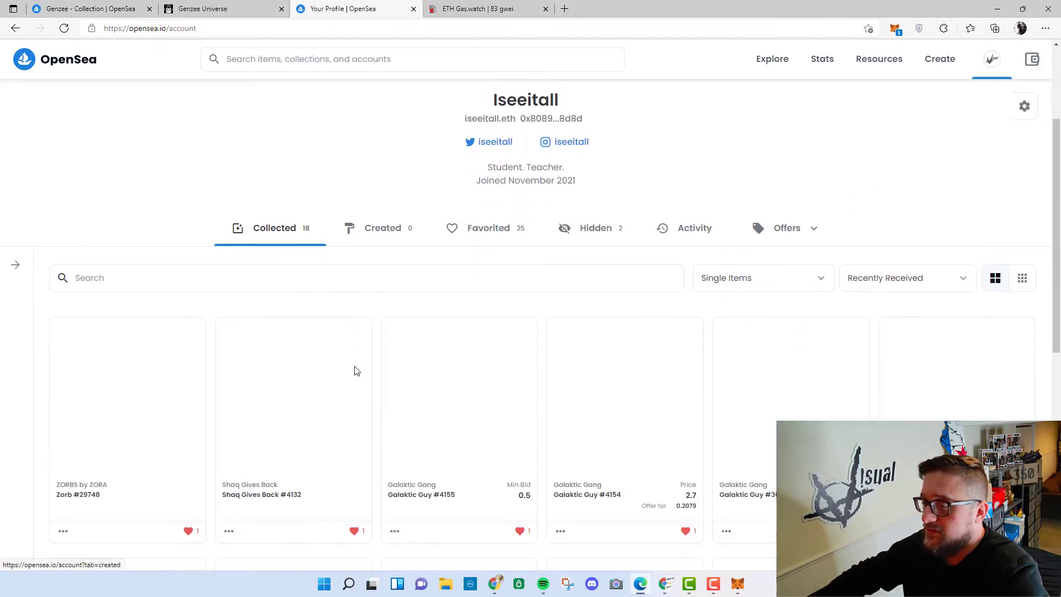
{"action": "scroll", "coordinate": [355, 370], "scroll_direction": "down", "scroll_amount": 3}
{"action": "scroll", "coordinate": [354, 371], "scroll_direction": "down", "scroll_amount": 3}
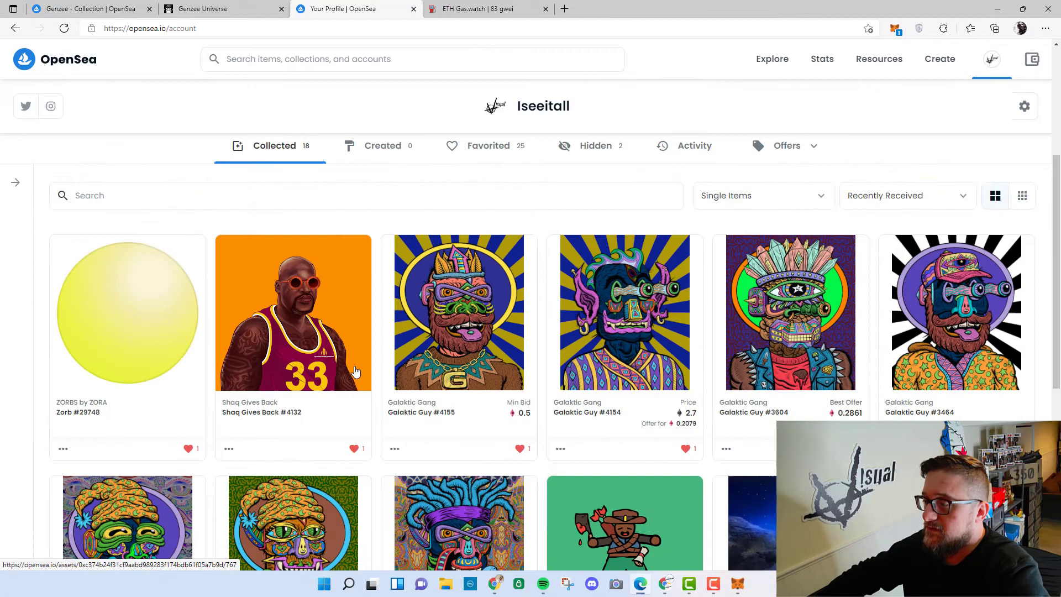
{"action": "scroll", "coordinate": [353, 372], "scroll_direction": "down", "scroll_amount": 5}
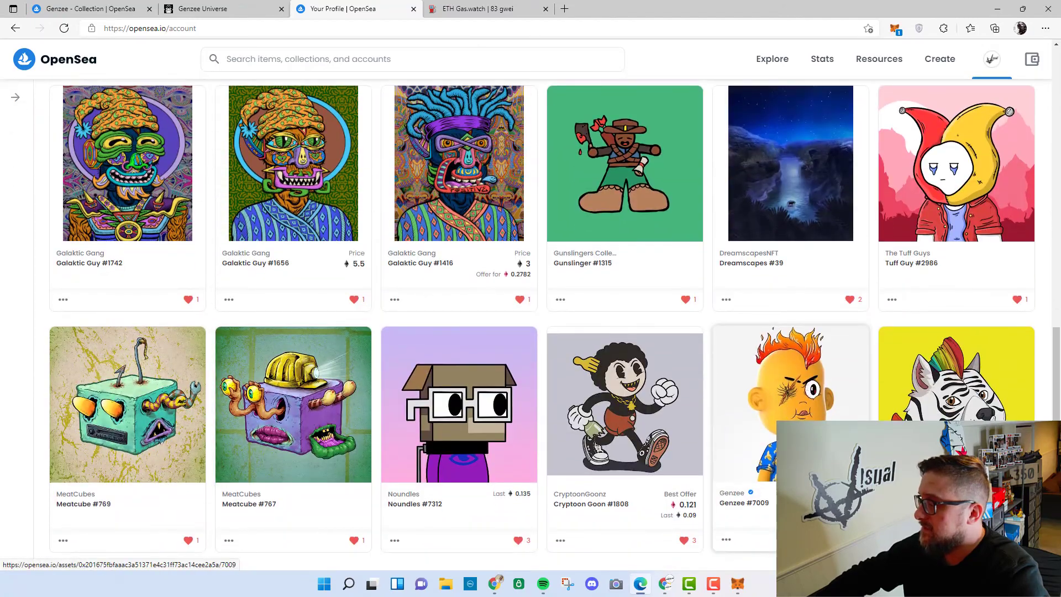